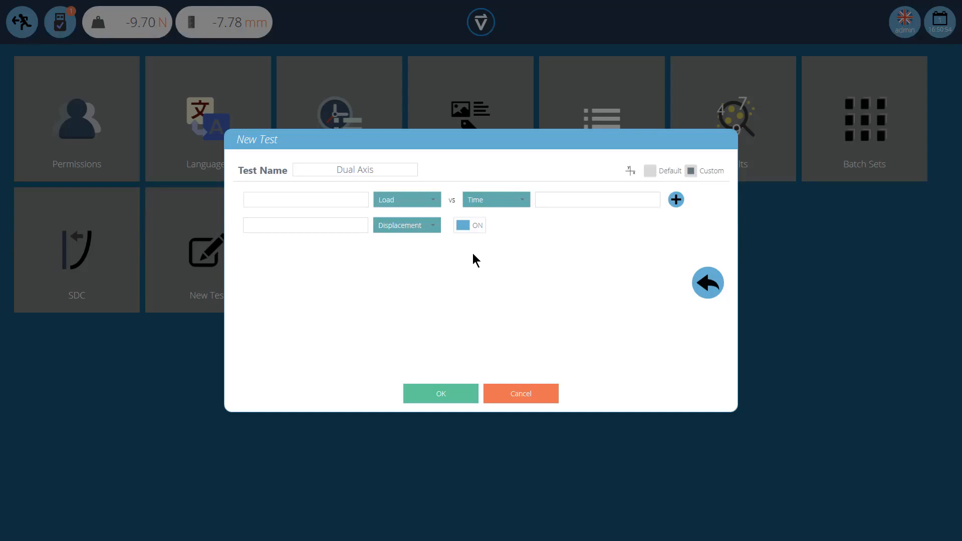
Add two graphs to the new test: Load vs Displacement vs Stress, and Load vs Time vs Displacement
{"action": "left_click", "coordinate": [429, 225]}
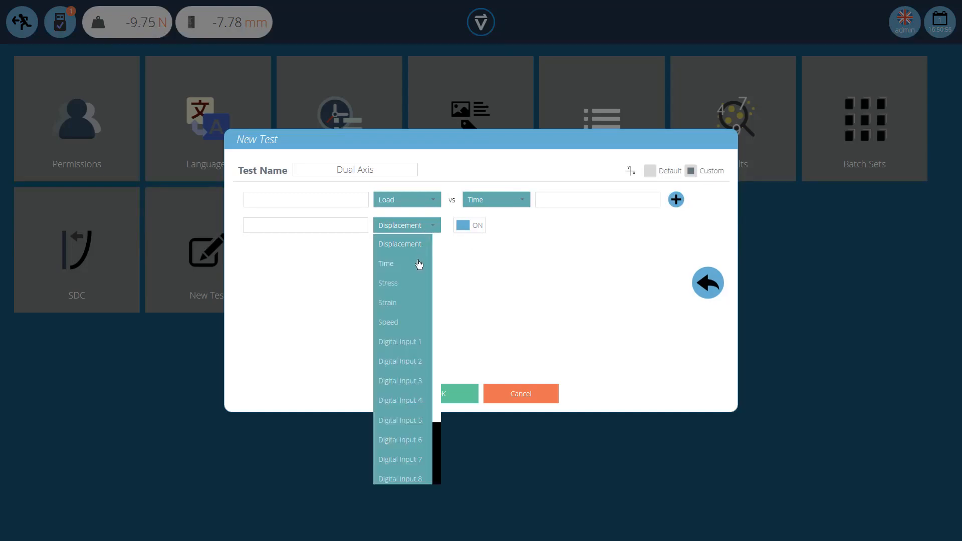
{"action": "left_click", "coordinate": [408, 285]}
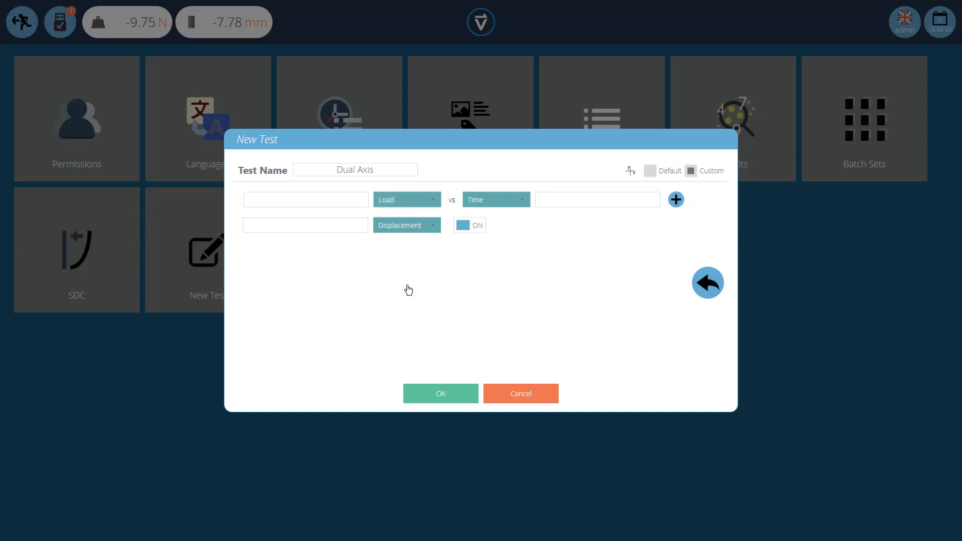
{"action": "left_click", "coordinate": [520, 203]}
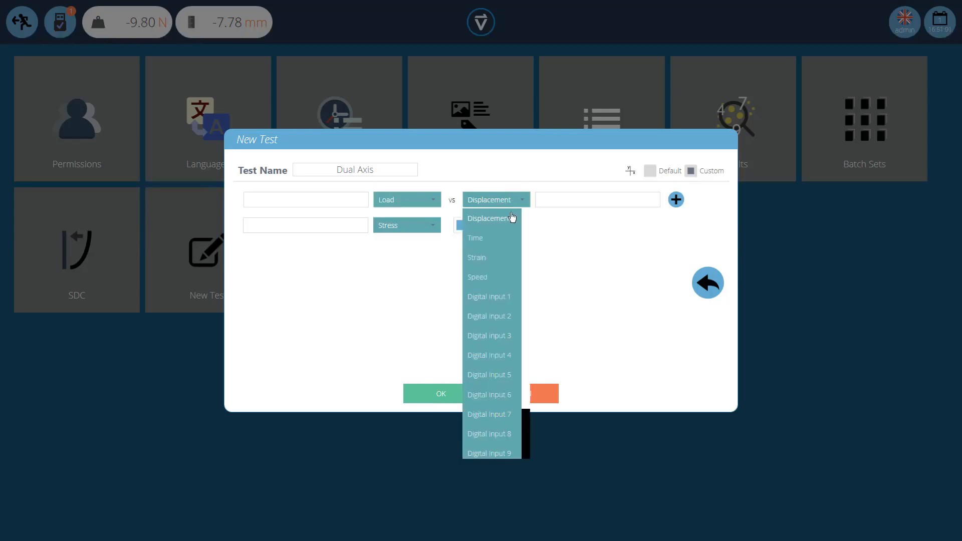
{"action": "left_click", "coordinate": [505, 217]}
{"action": "left_click", "coordinate": [677, 200]}
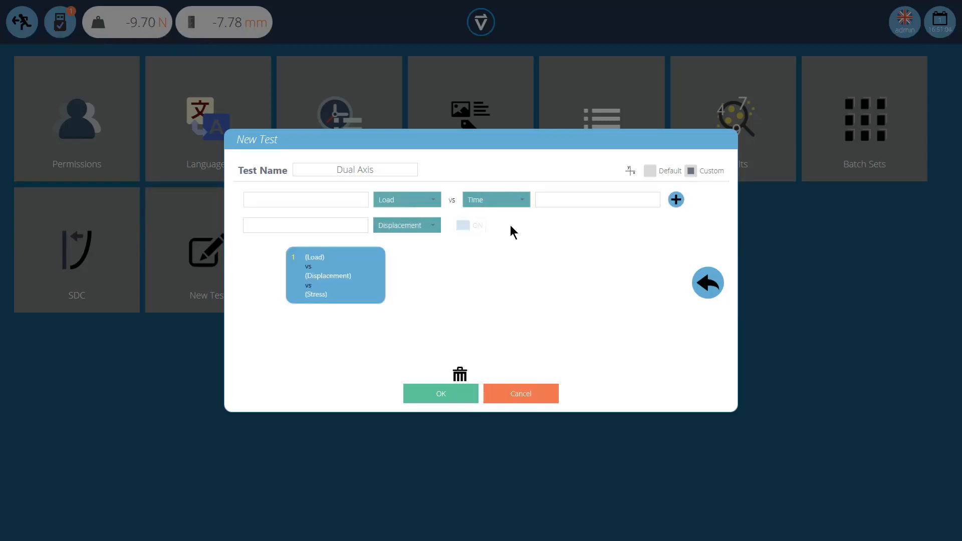
{"action": "left_click", "coordinate": [677, 200]}
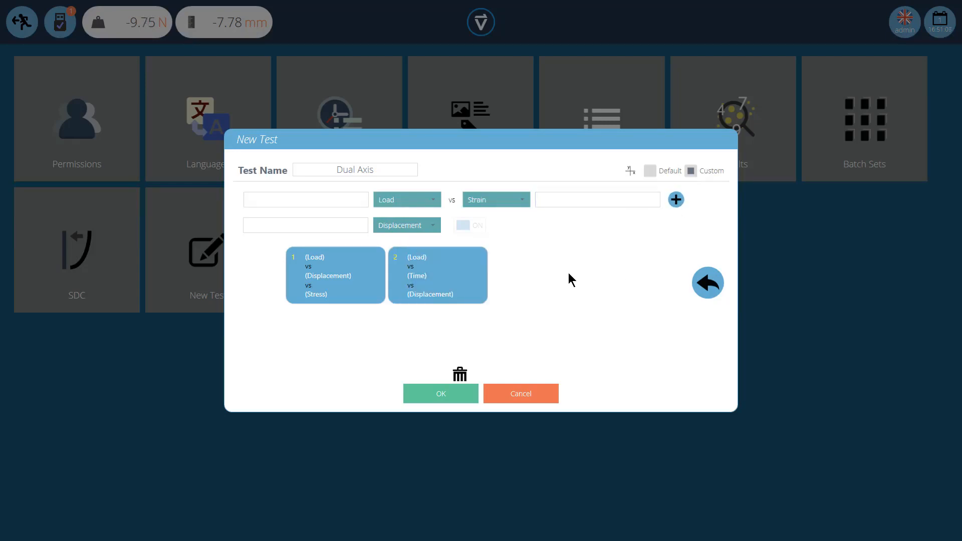
Add a third graph to the new test plotting Displacement vs Load vs Strain
{"action": "left_click", "coordinate": [430, 201]}
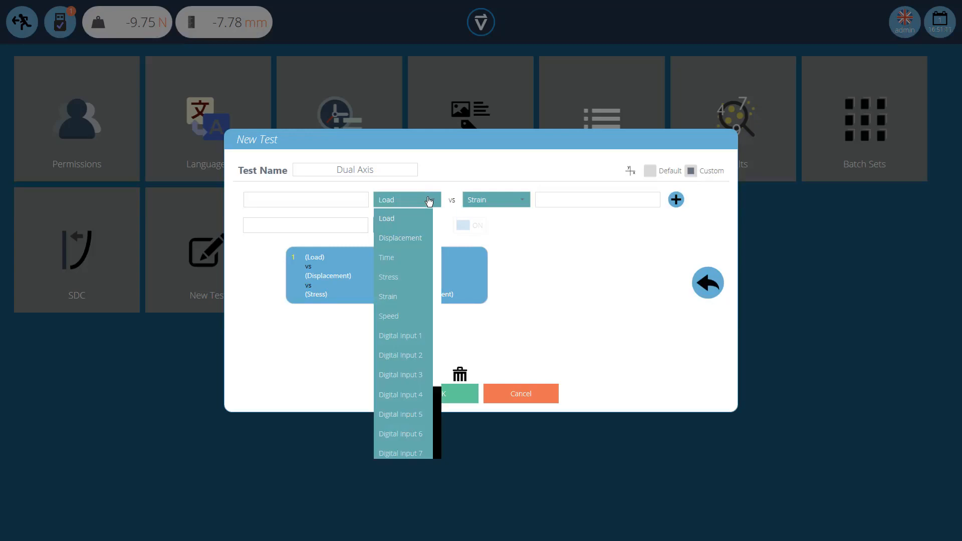
{"action": "left_click", "coordinate": [414, 238]}
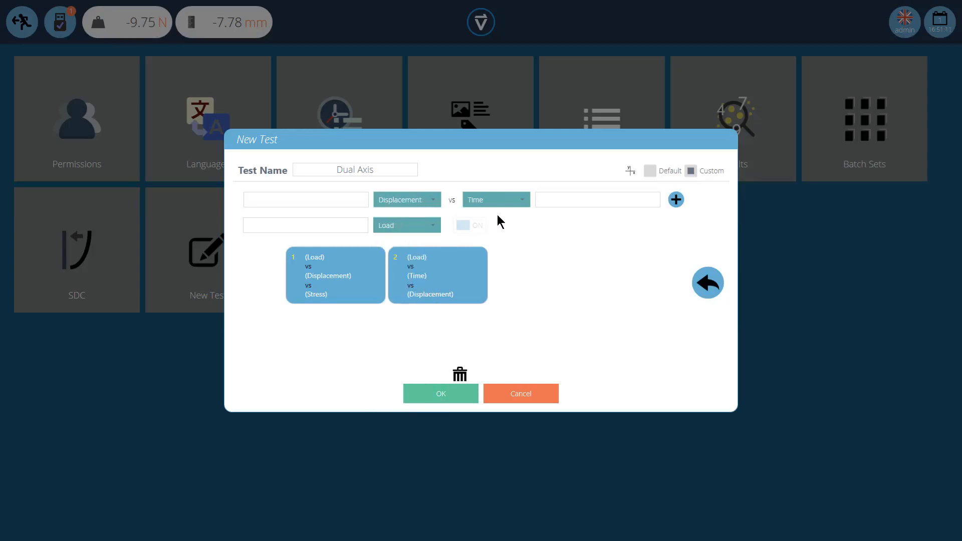
{"action": "left_click", "coordinate": [434, 231]}
{"action": "left_click", "coordinate": [409, 308]}
{"action": "left_click", "coordinate": [675, 200]}
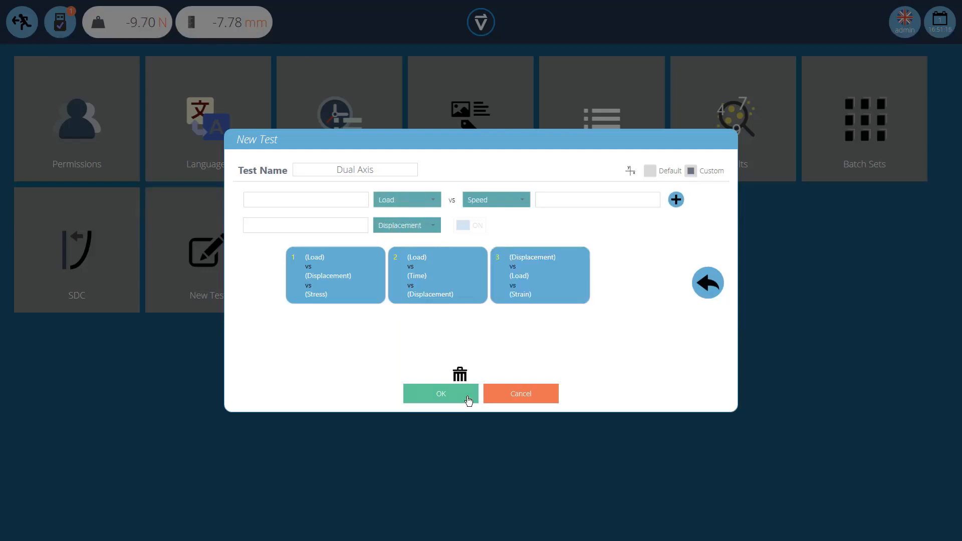
Create the Dual Axis test and exit its editor, saving the changes
{"action": "left_click", "coordinate": [443, 396]}
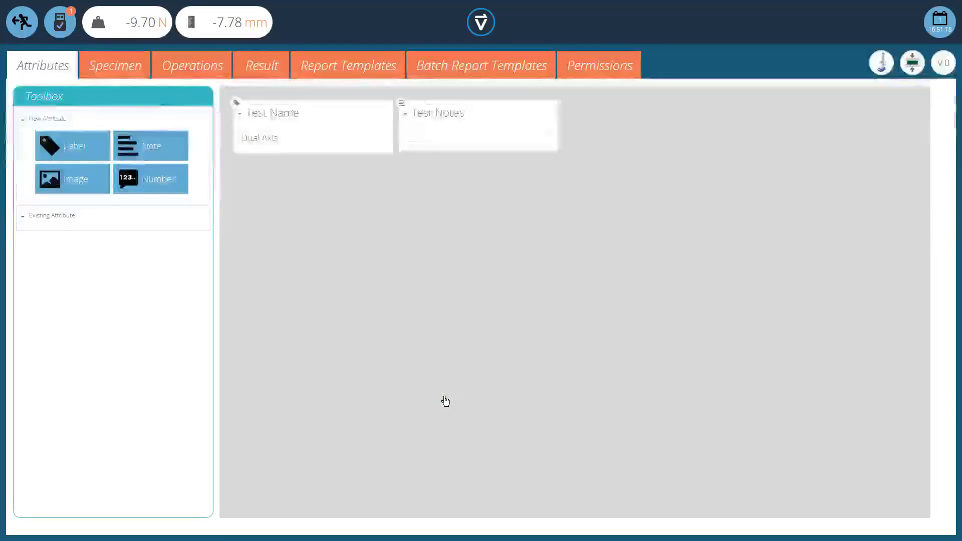
{"action": "left_click", "coordinate": [22, 21]}
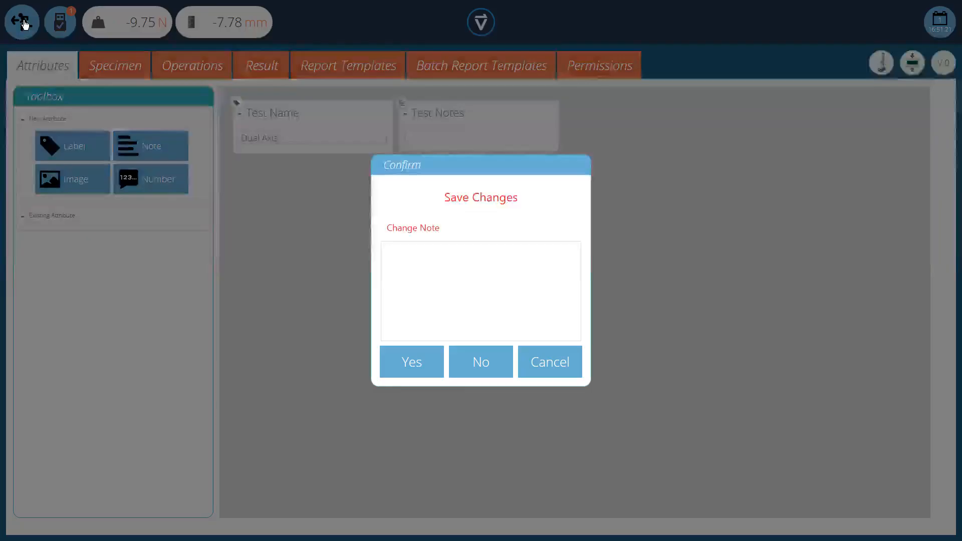
{"action": "left_click", "coordinate": [420, 365]}
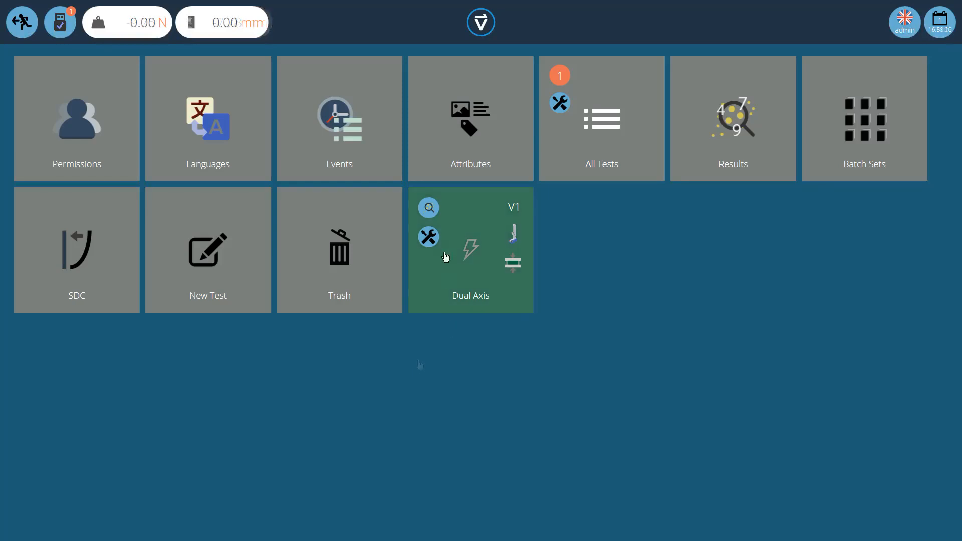
Open the Dual Axis test for editing and show its specimen settings
{"action": "left_click", "coordinate": [430, 238]}
{"action": "left_click", "coordinate": [365, 288]}
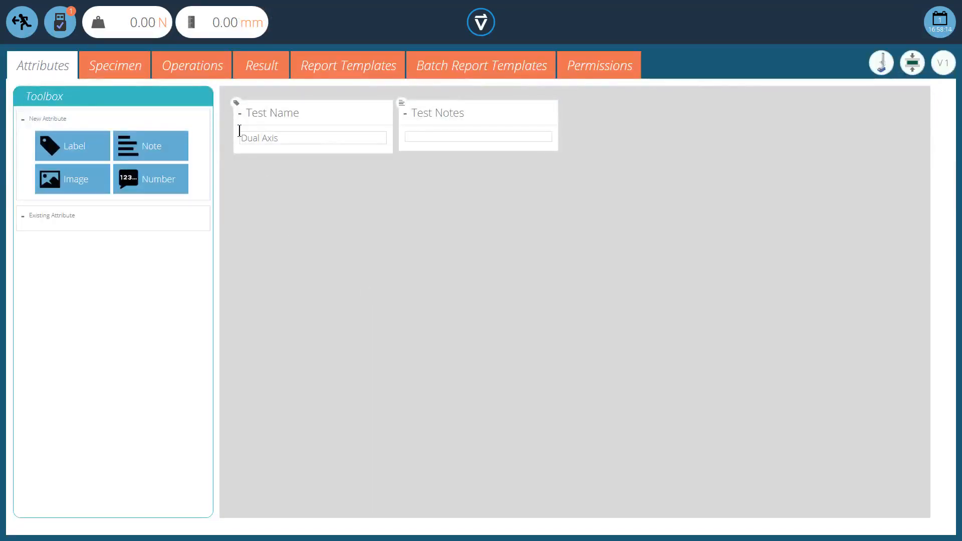
{"action": "left_click", "coordinate": [129, 68]}
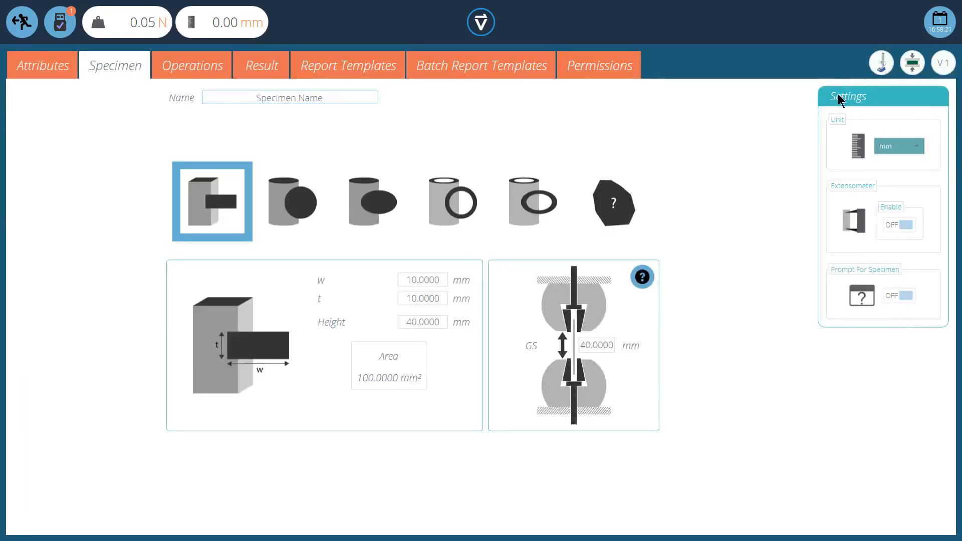
Place the common zero-all operation as the first operation on the test's timeline
{"action": "left_click", "coordinate": [193, 67]}
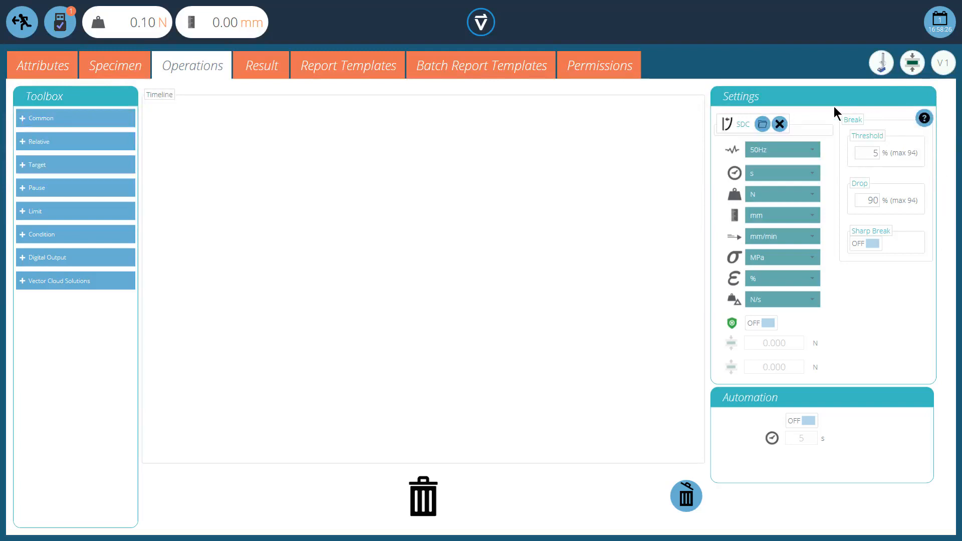
{"action": "left_click", "coordinate": [83, 120]}
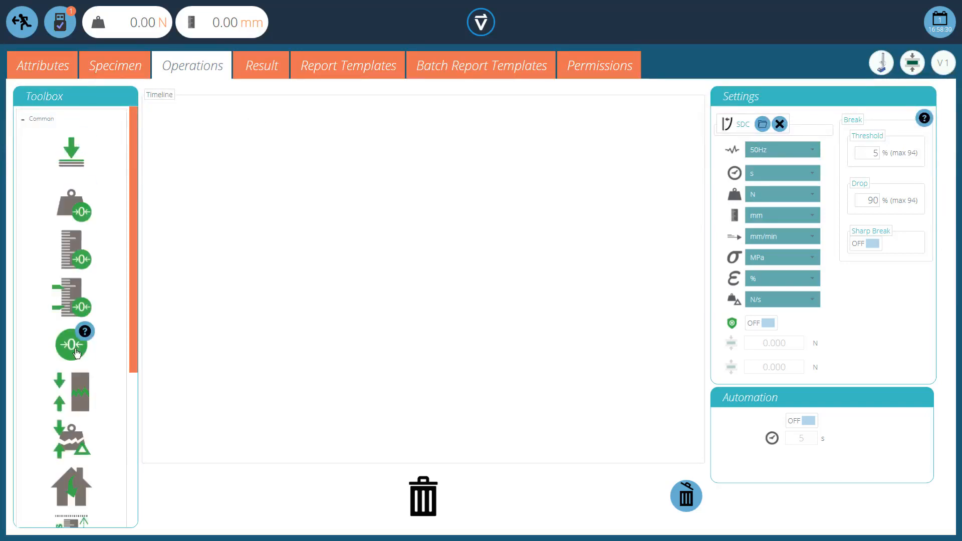
{"action": "left_click_drag", "start_coordinate": [78, 347], "coordinate": [190, 136]}
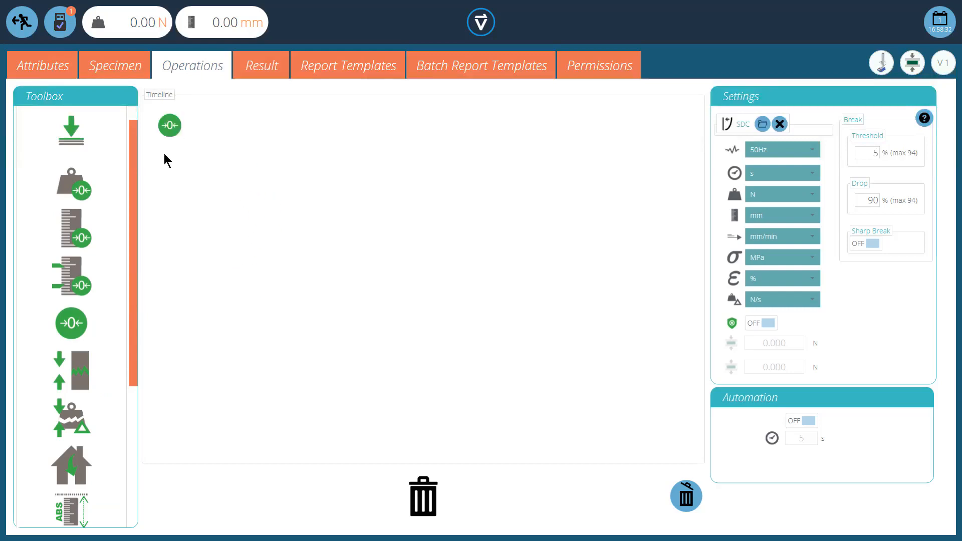
{"action": "scroll", "coordinate": [133, 180], "scroll_direction": "up", "scroll_amount": 1}
{"action": "left_click", "coordinate": [47, 119]}
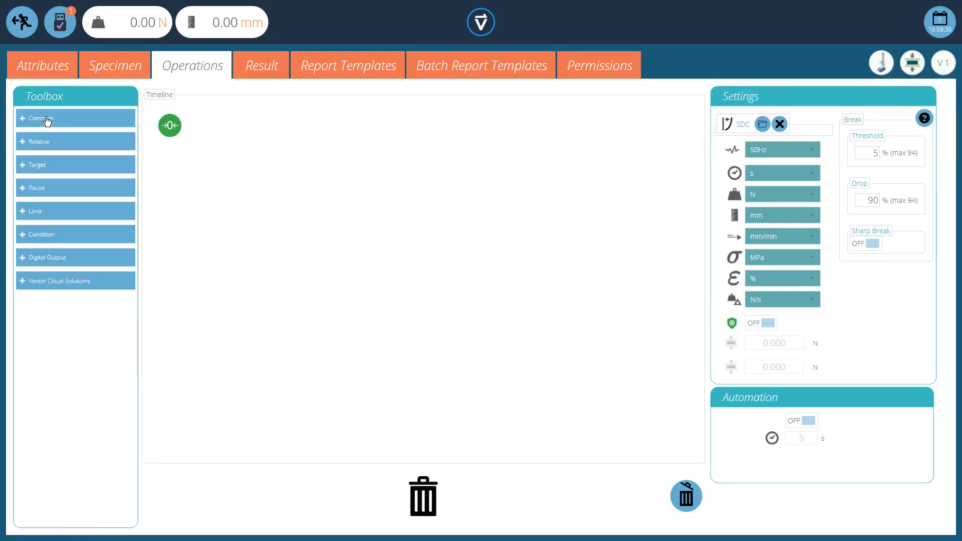
Examine the operations offered in the Relative, Target, Common, Limit and Pause categories
{"action": "left_click", "coordinate": [42, 145]}
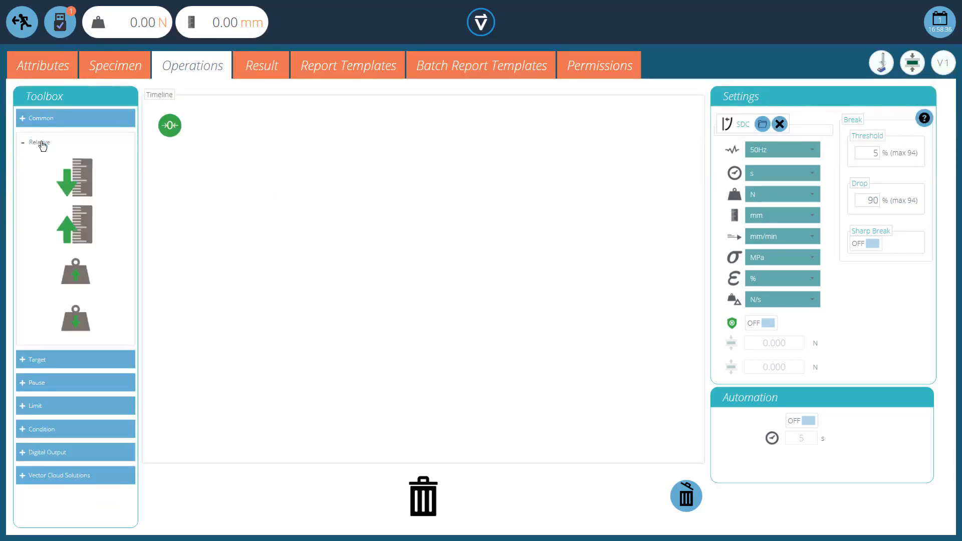
{"action": "left_click", "coordinate": [65, 364]}
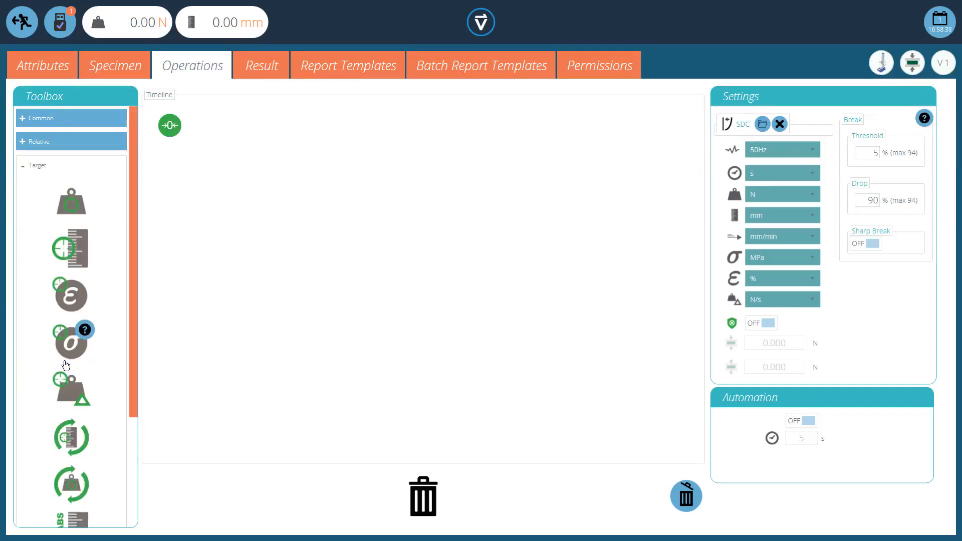
{"action": "left_click", "coordinate": [31, 117]}
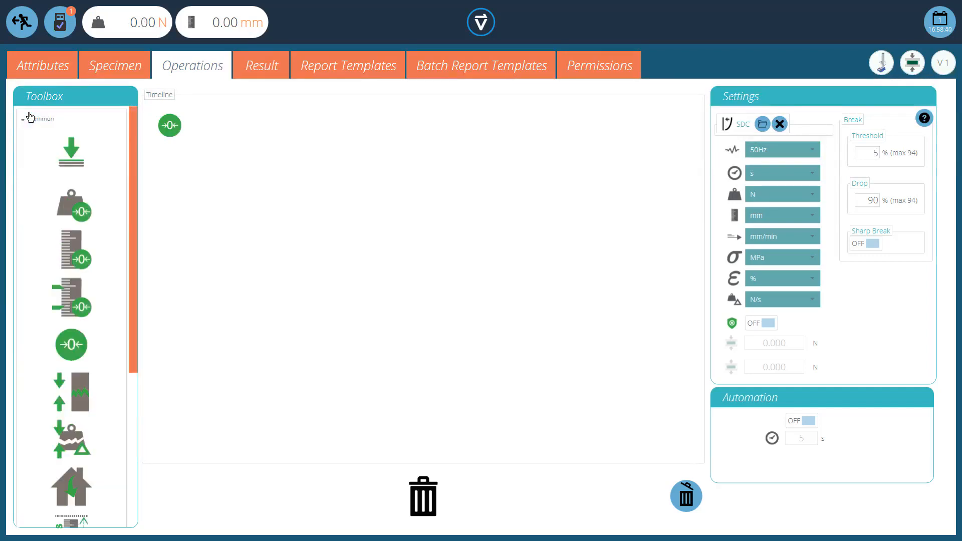
{"action": "left_click", "coordinate": [30, 120]}
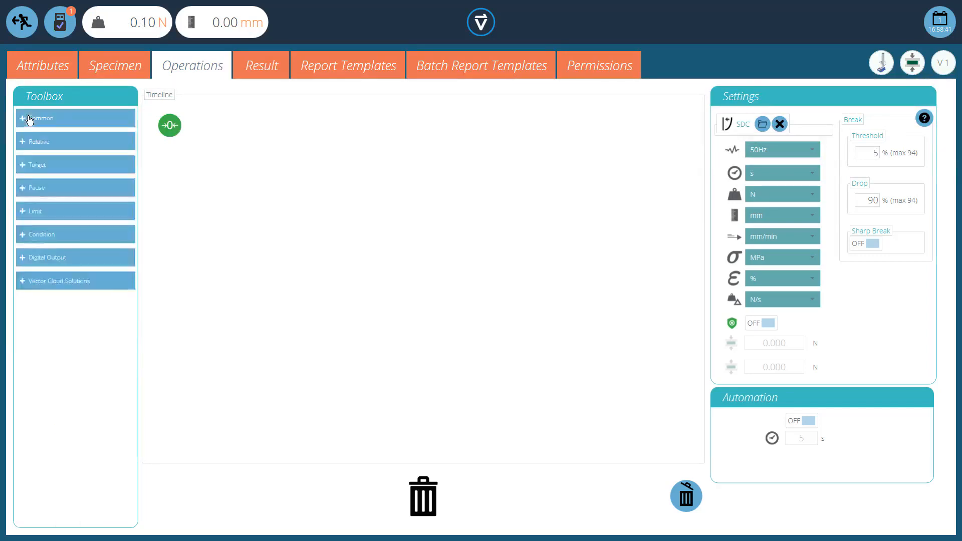
{"action": "left_click", "coordinate": [43, 244]}
{"action": "left_click", "coordinate": [42, 212]}
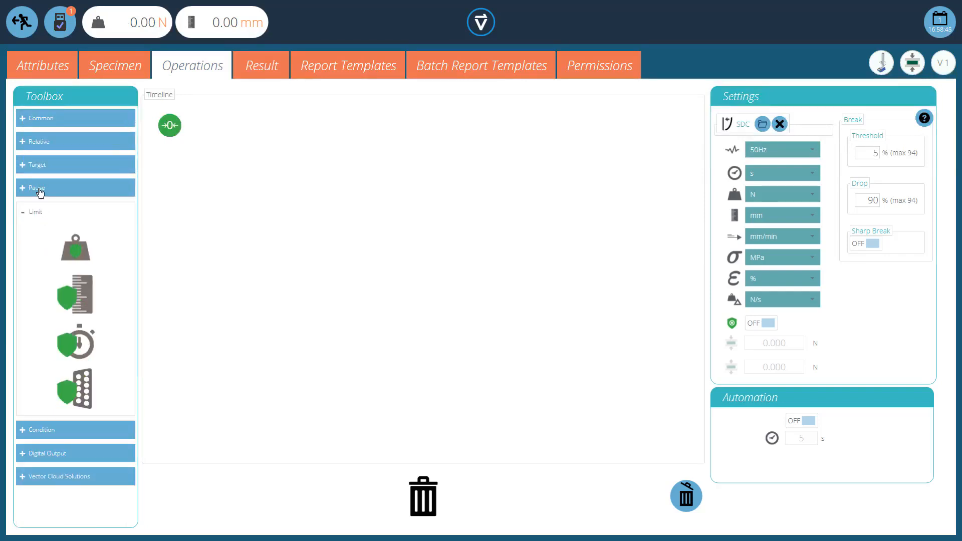
{"action": "left_click", "coordinate": [40, 191]}
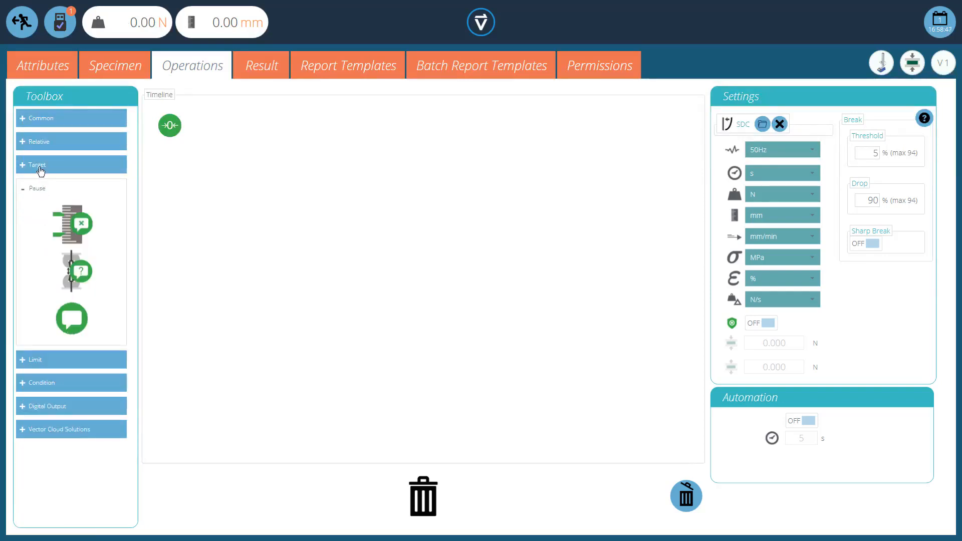
{"action": "left_click", "coordinate": [41, 168]}
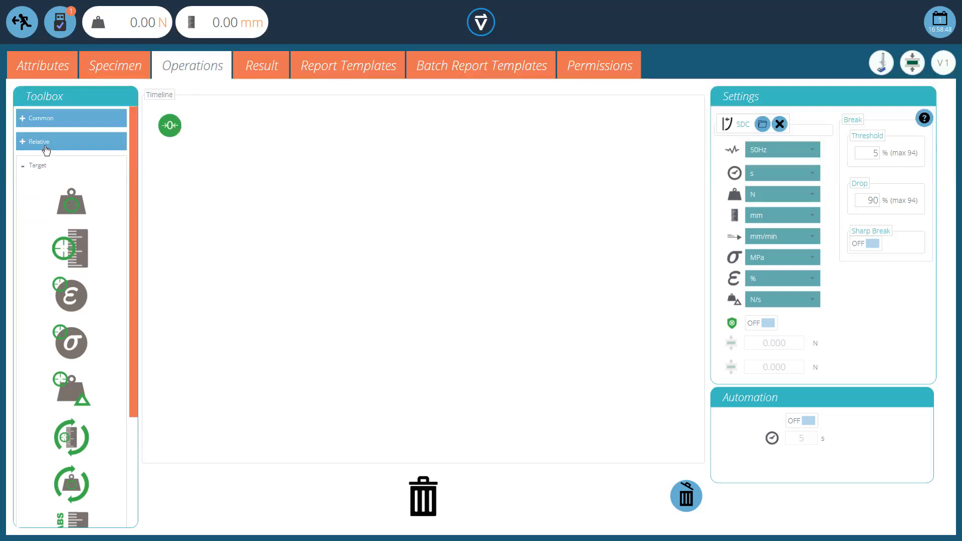
Add the common preload operation to the timeline after the zero-all operation
{"action": "left_click", "coordinate": [56, 124]}
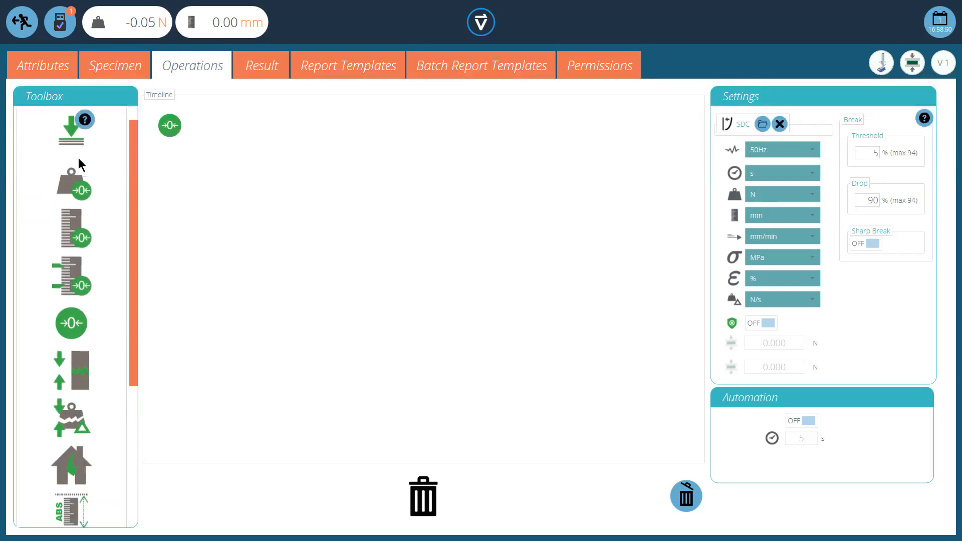
{"action": "left_click_drag", "start_coordinate": [77, 159], "coordinate": [216, 128]}
{"action": "scroll", "coordinate": [83, 129], "scroll_direction": "up", "scroll_amount": 1}
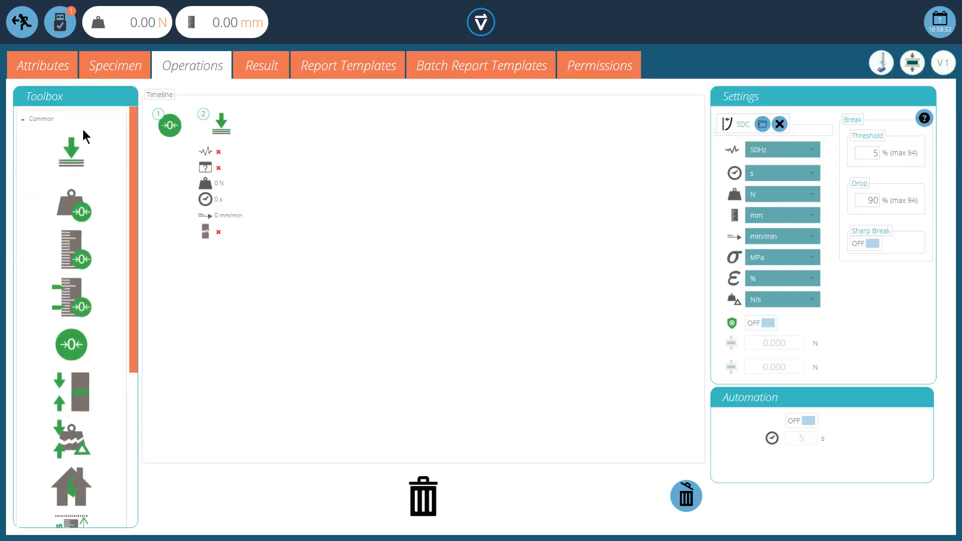
Add a target displacement operation and a return-home operation to the timeline after the preload
{"action": "left_click", "coordinate": [68, 125]}
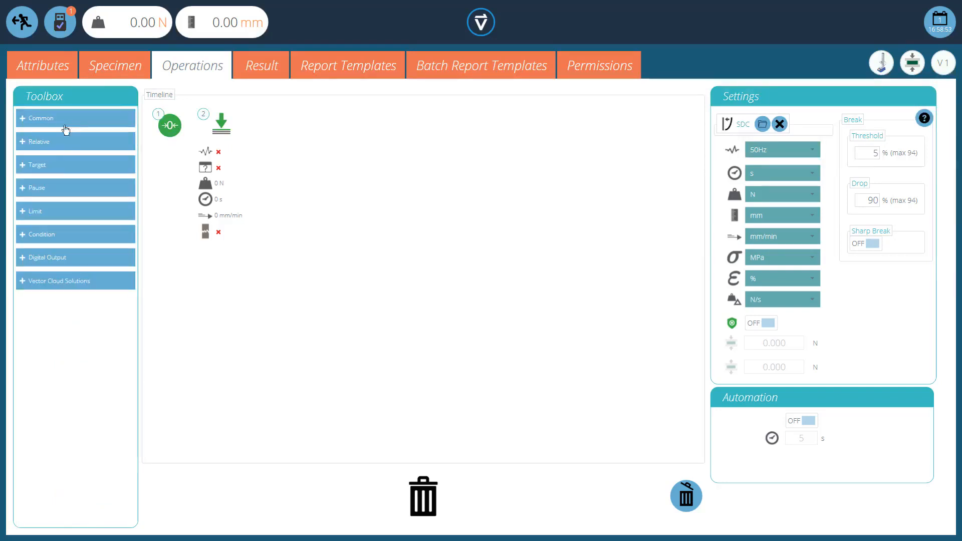
{"action": "left_click", "coordinate": [54, 167]}
{"action": "left_click_drag", "start_coordinate": [80, 190], "coordinate": [273, 182]}
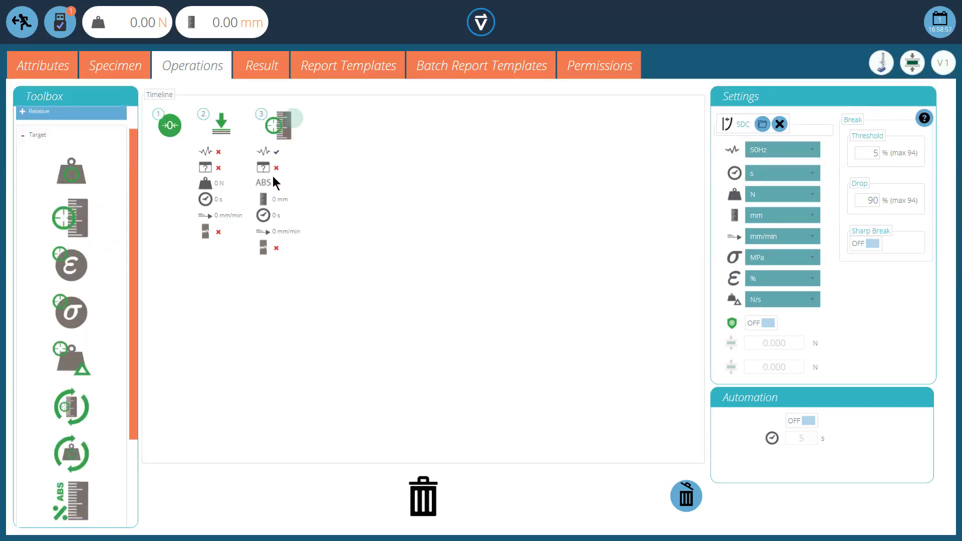
{"action": "left_click", "coordinate": [33, 140]}
{"action": "left_click", "coordinate": [35, 125]}
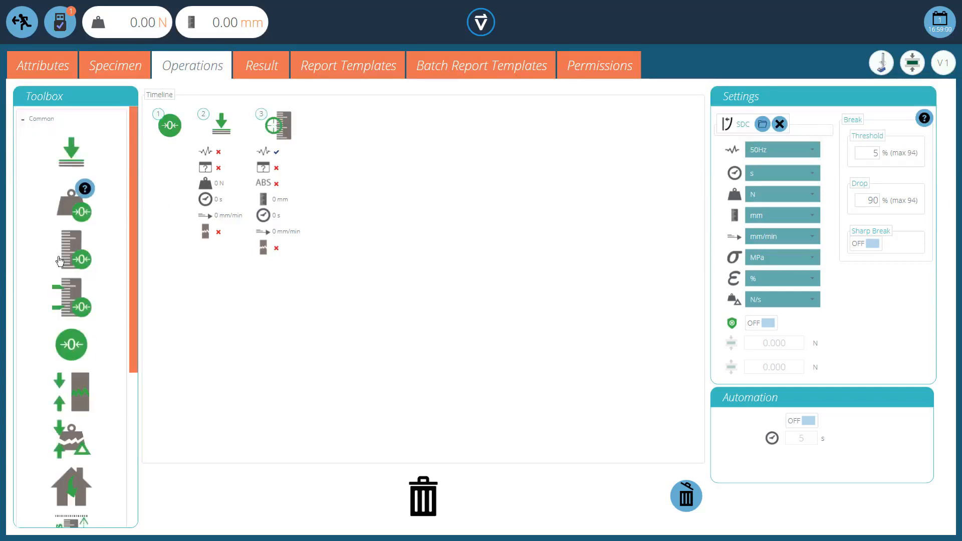
{"action": "left_click_drag", "start_coordinate": [61, 492], "coordinate": [343, 241]}
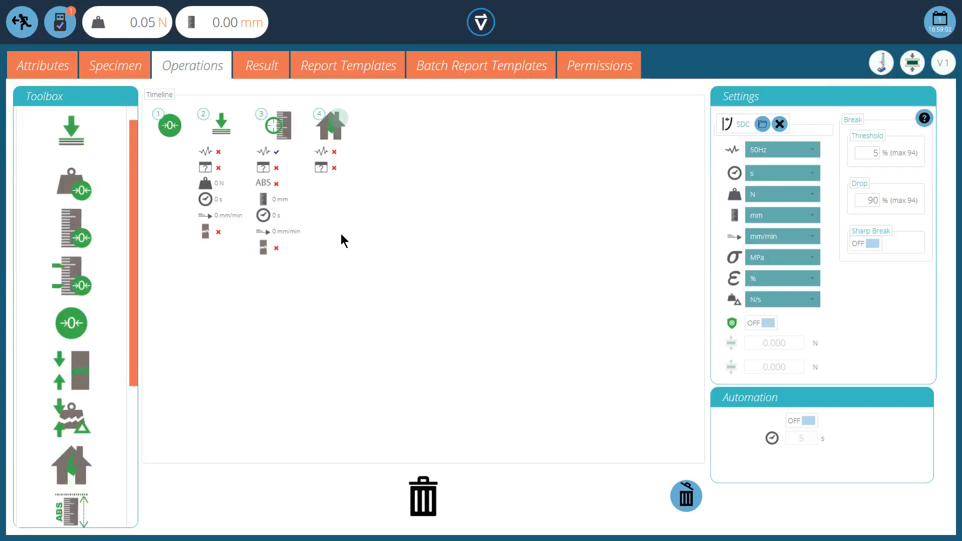
Set the preload operation's load to 1 N and its speed to 20 mm/min
{"action": "left_click", "coordinate": [241, 125]}
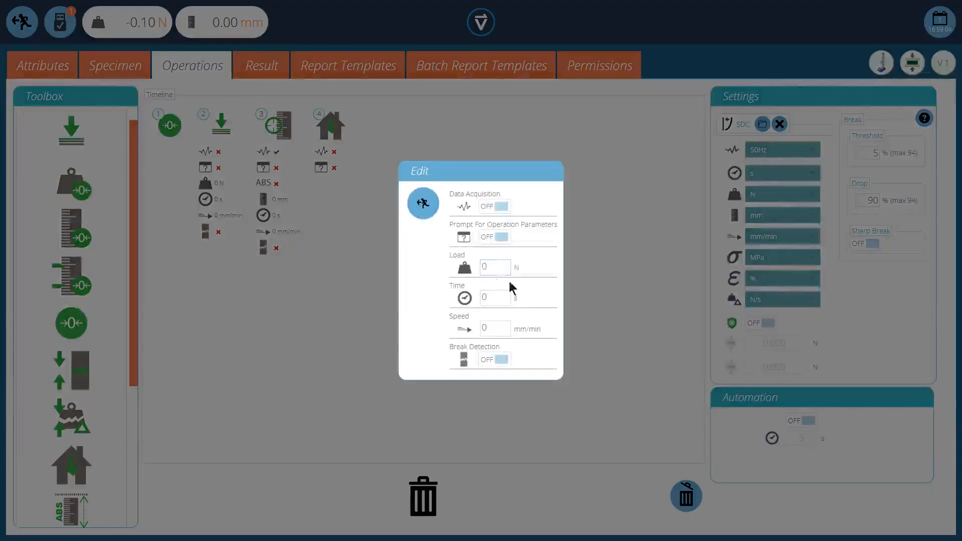
{"action": "left_click", "coordinate": [486, 267]}
{"action": "type", "text": "1"}
{"action": "left_click", "coordinate": [486, 327]}
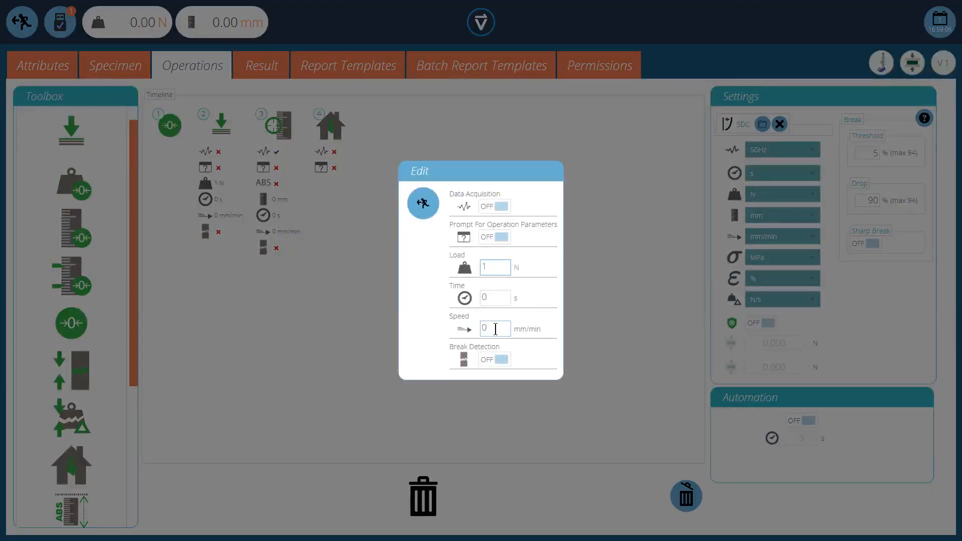
{"action": "type", "text": "20"}
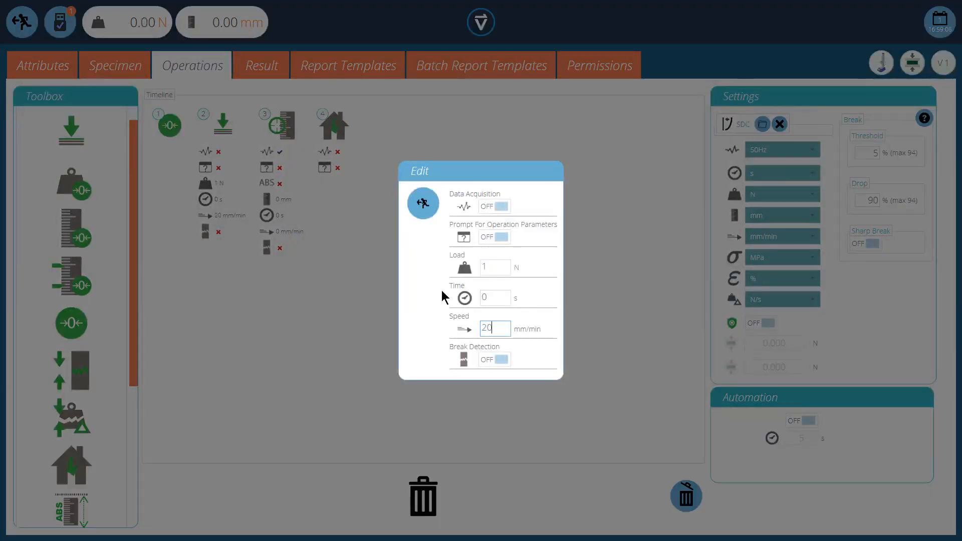
{"action": "left_click", "coordinate": [422, 204]}
Set the target displacement operation's displacement to -25 mm and its speed to 250 mm/min
{"action": "mouse_move", "coordinate": [296, 135]}
{"action": "left_click", "coordinate": [296, 119]}
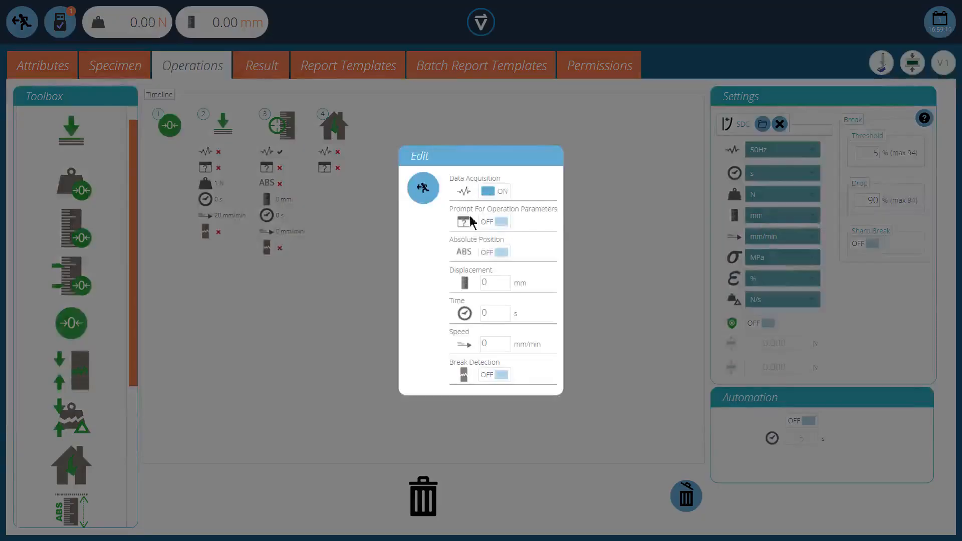
{"action": "left_click", "coordinate": [489, 283]}
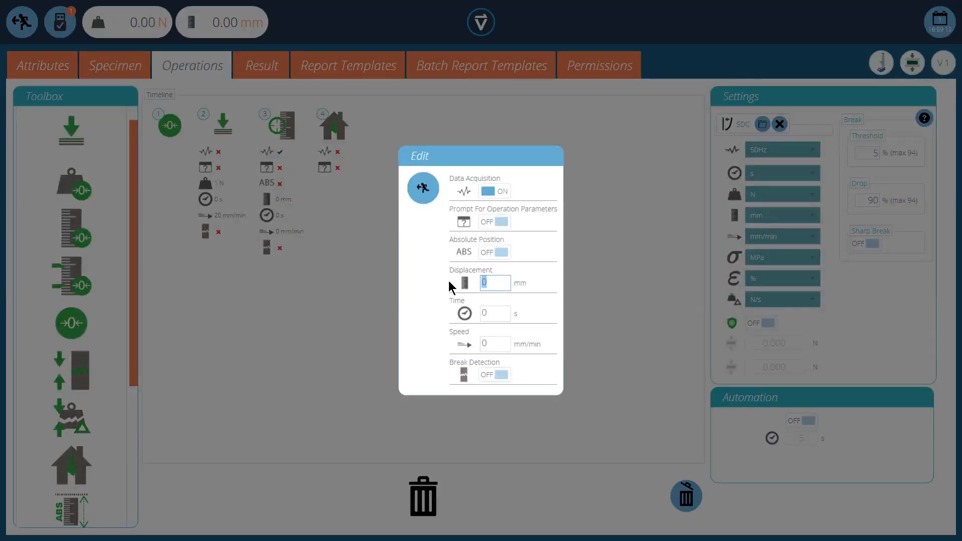
{"action": "type", "text": "-25"}
{"action": "left_click", "coordinate": [493, 344]}
{"action": "type", "text": "2"}
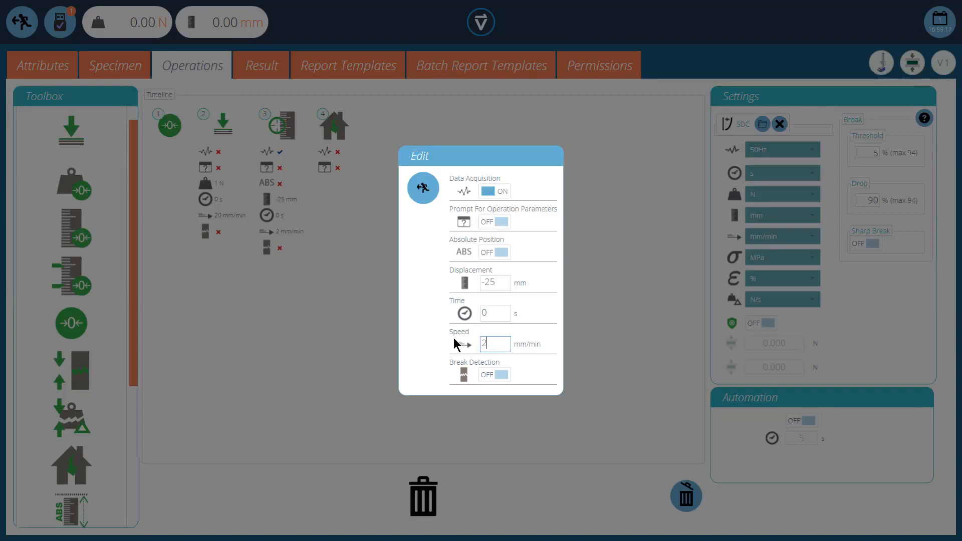
{"action": "type", "text": "5"}
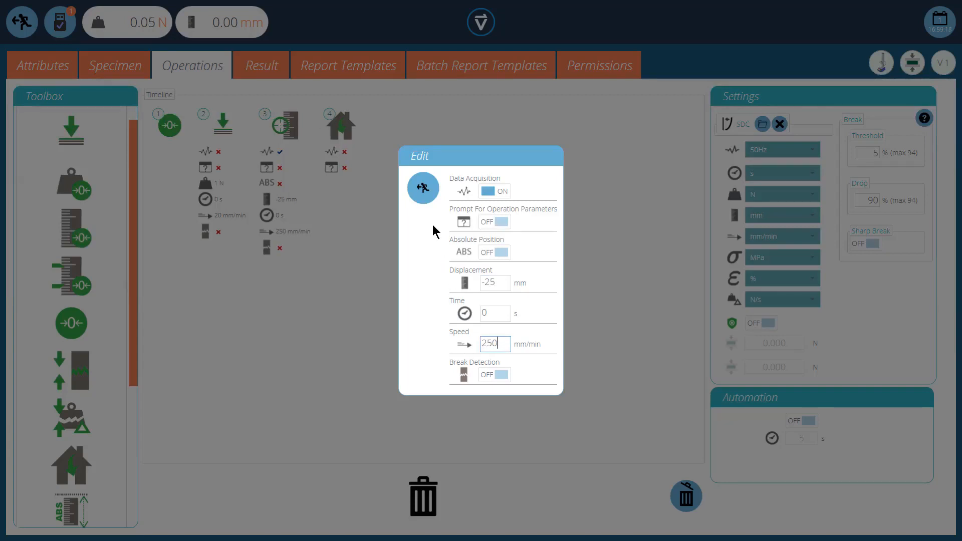
{"action": "type", "text": "0"}
{"action": "left_click", "coordinate": [396, 252]}
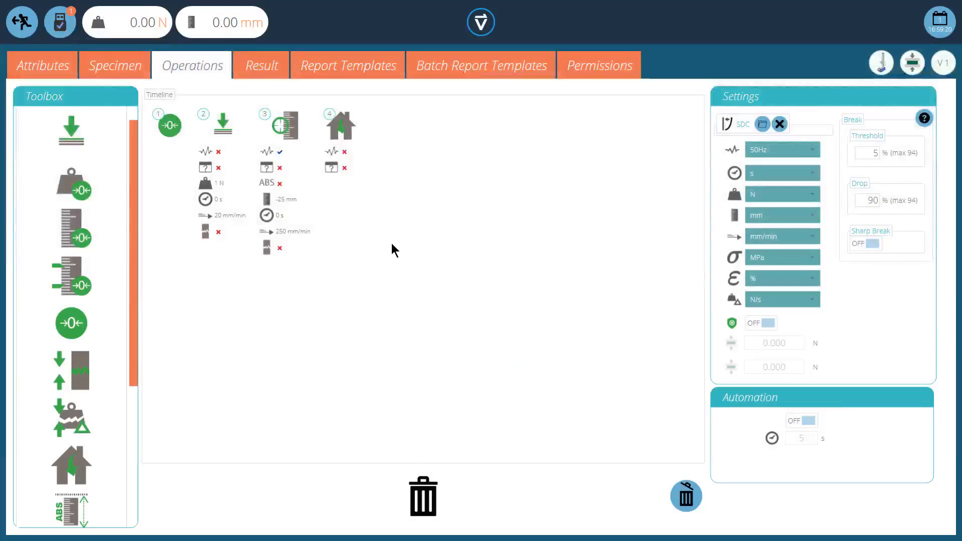
Turn on data acquisition for the preload operation
{"action": "left_click", "coordinate": [241, 127]}
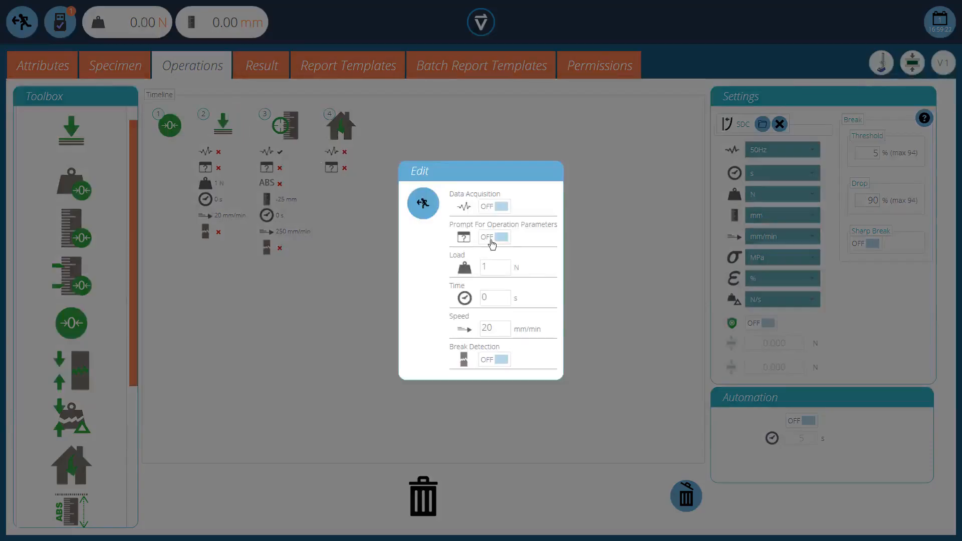
{"action": "left_click", "coordinate": [494, 206]}
{"action": "left_click", "coordinate": [424, 206]}
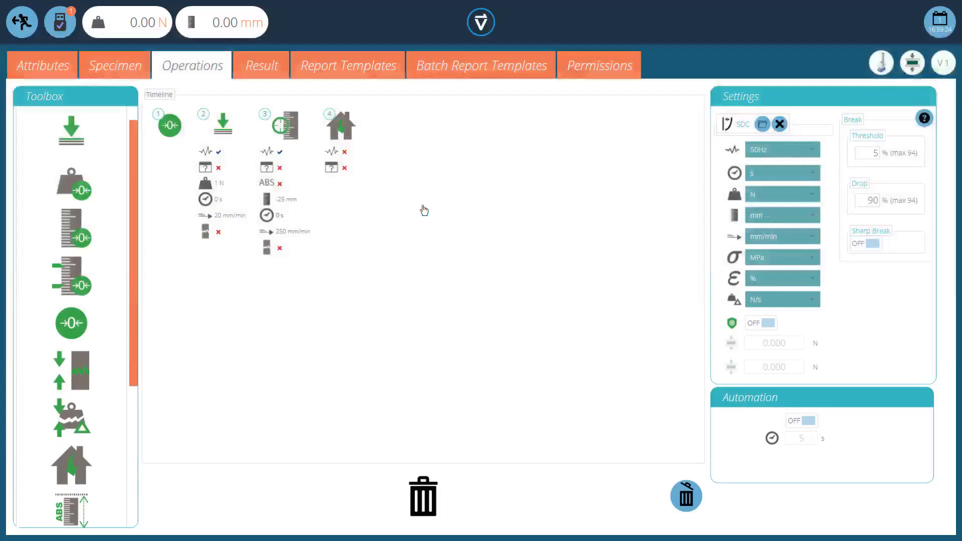
Save the test changes by overriding the current version and run the Dual Axis test
{"action": "left_click", "coordinate": [22, 23]}
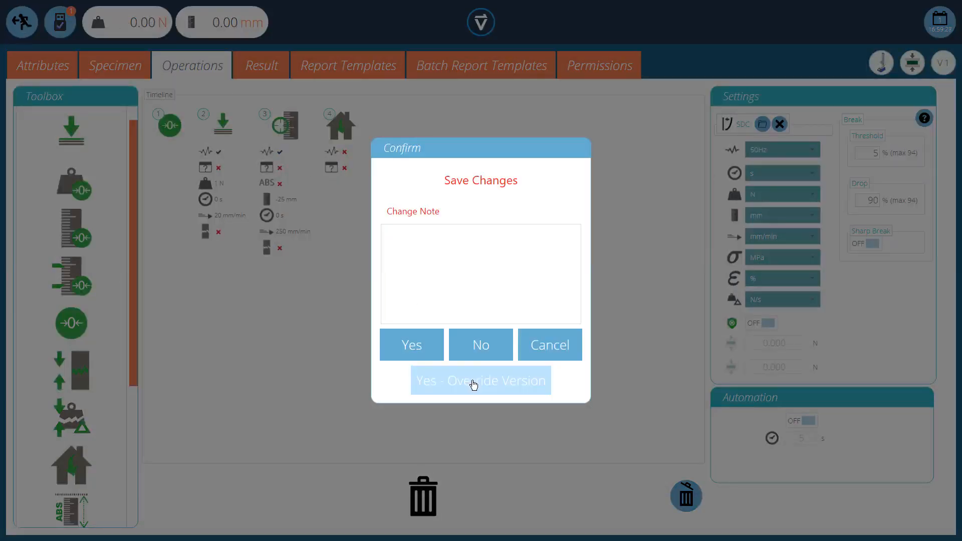
{"action": "left_click", "coordinate": [474, 384]}
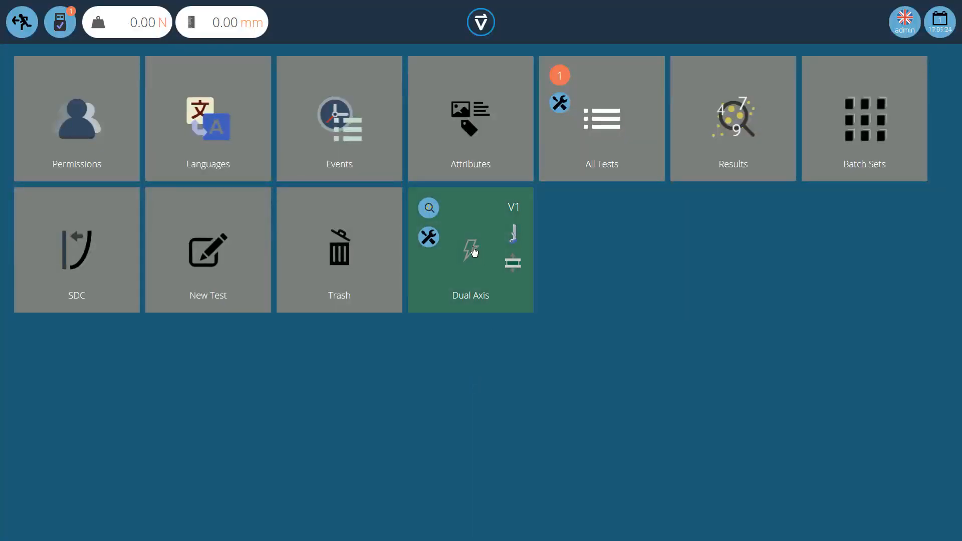
{"action": "left_click", "coordinate": [474, 252]}
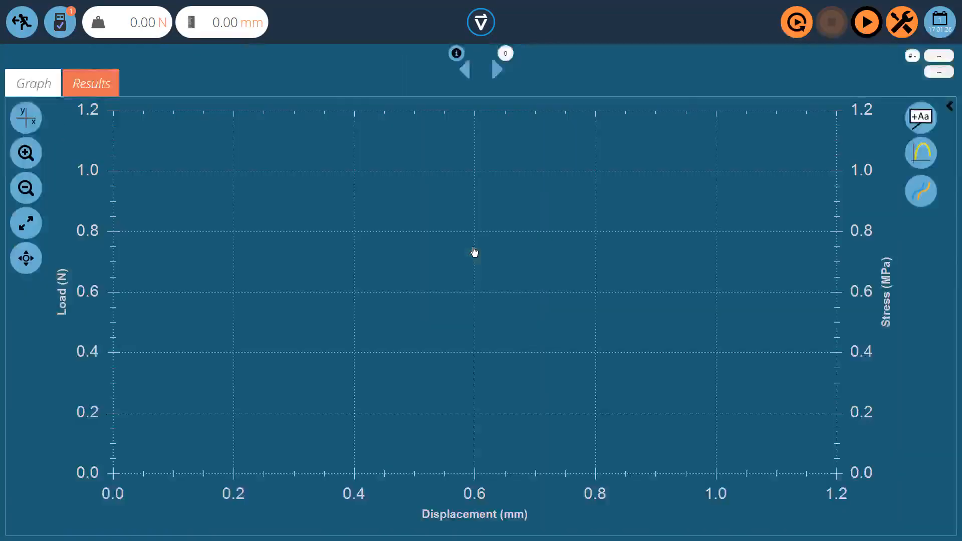
{"action": "left_click", "coordinate": [867, 23]}
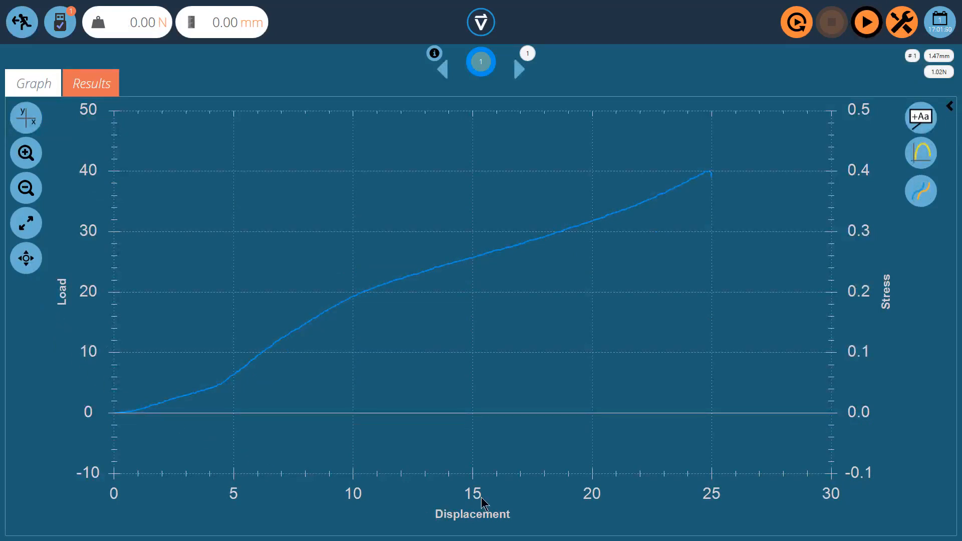
View the result as Load vs Time vs Displacement and Displacement vs Load vs Strain, and return to Load vs Displacement vs Stress
{"action": "left_click", "coordinate": [31, 122]}
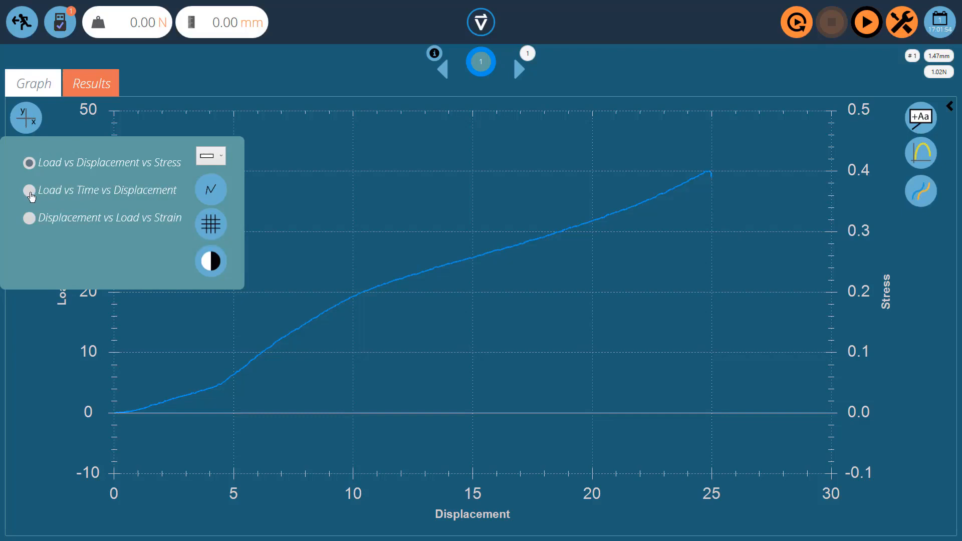
{"action": "left_click", "coordinate": [29, 191]}
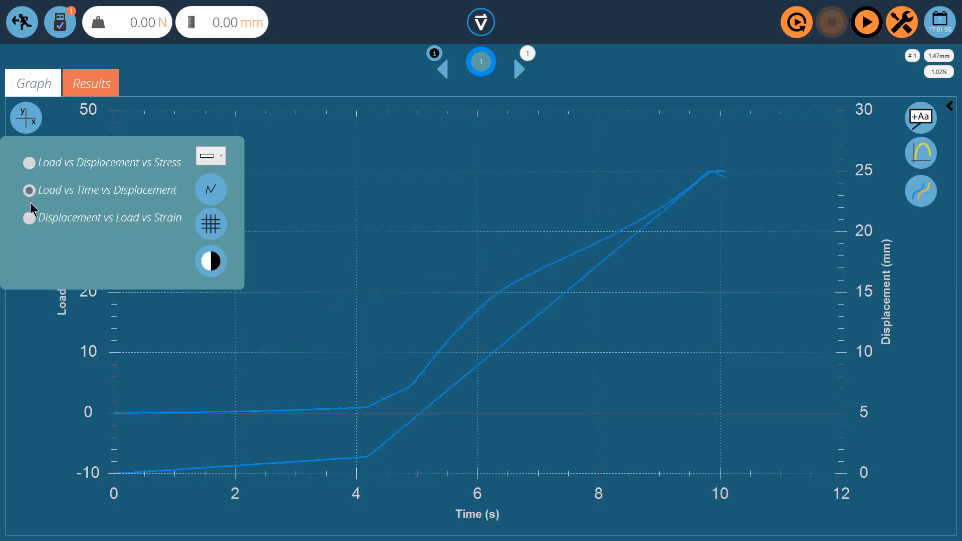
{"action": "left_click", "coordinate": [29, 219]}
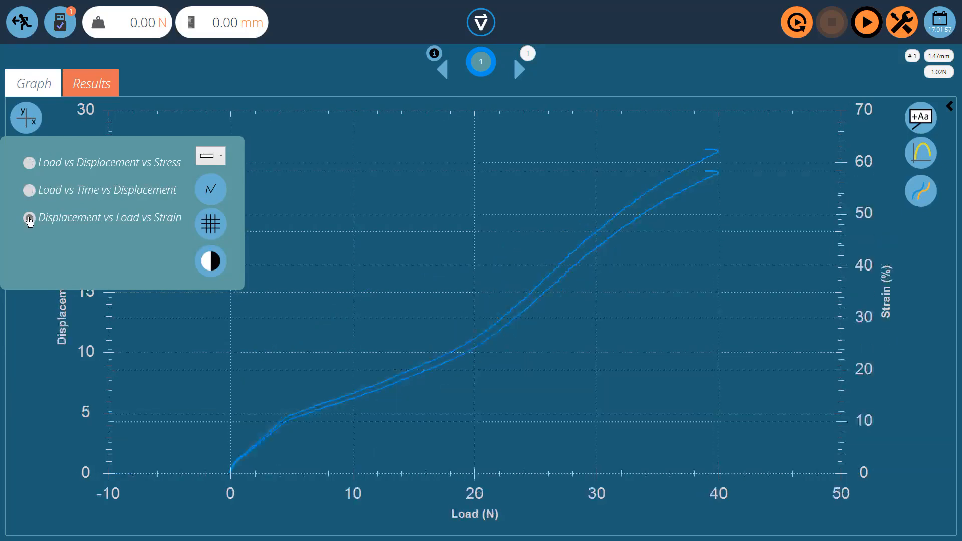
{"action": "left_click", "coordinate": [30, 163]}
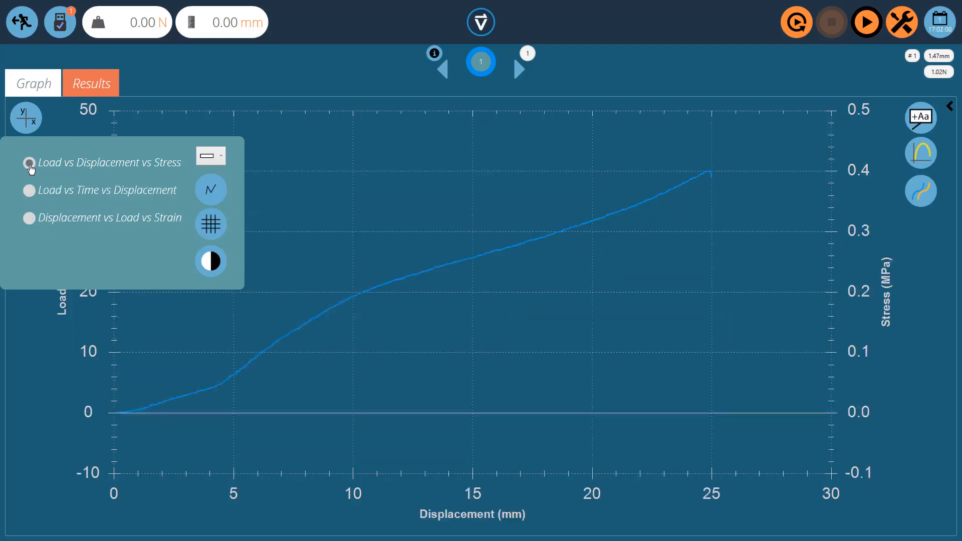
{"action": "left_click", "coordinate": [22, 22]}
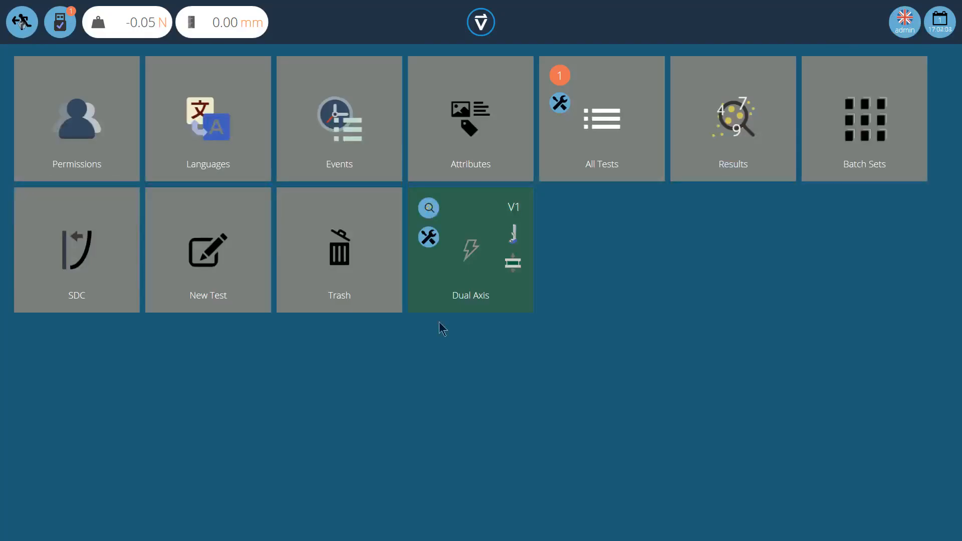
Open the stored sample from the Dual Axis test results for viewing
{"action": "left_click", "coordinate": [429, 208]}
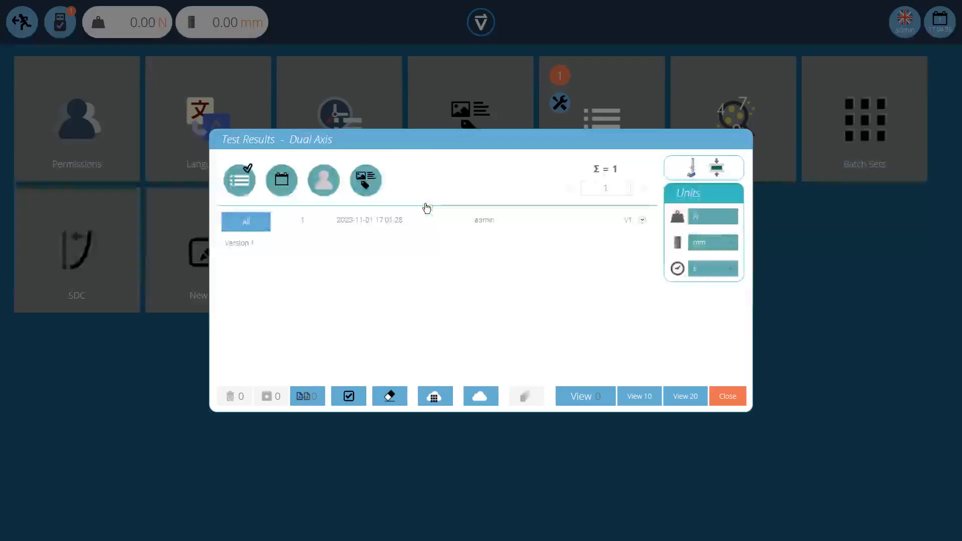
{"action": "left_click", "coordinate": [397, 220]}
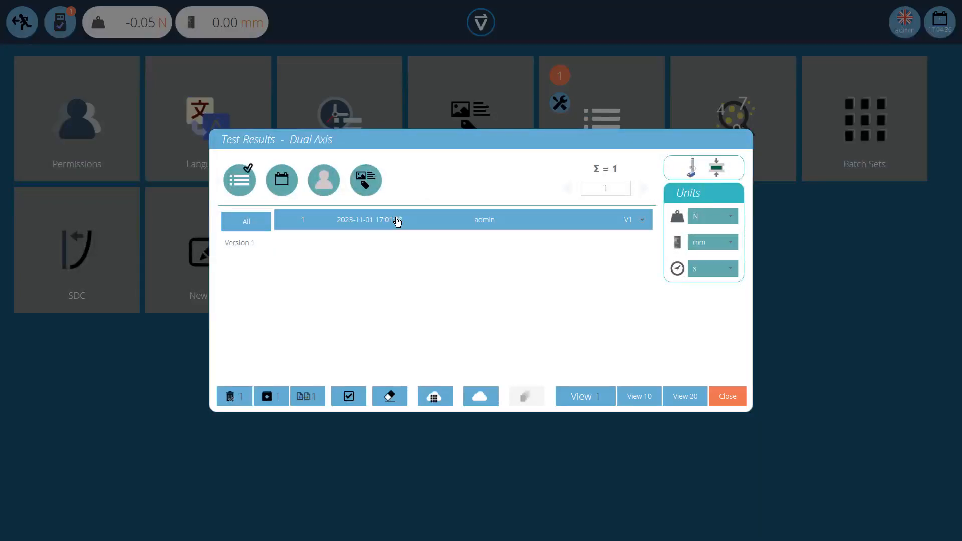
{"action": "left_click", "coordinate": [577, 399]}
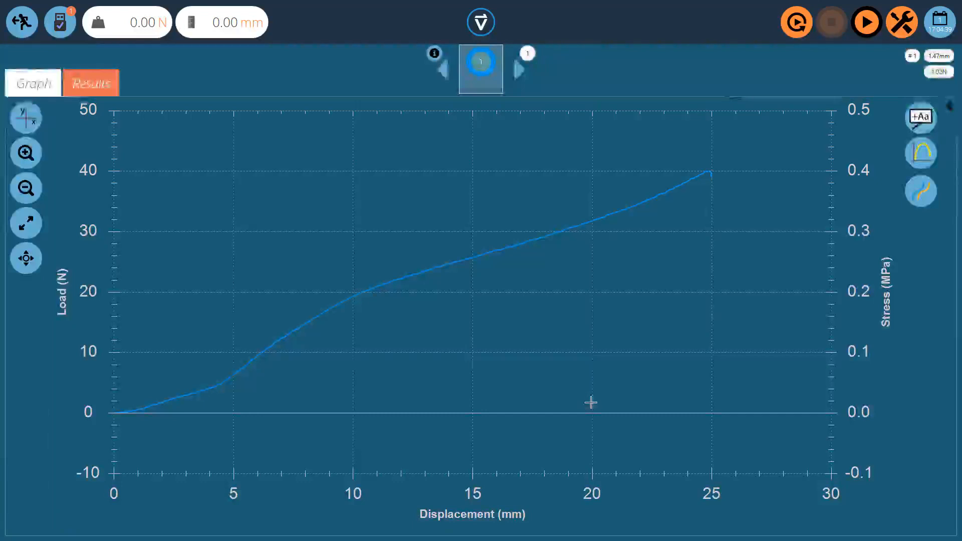
Replay the sample's graph at x1 speed
{"action": "left_click", "coordinate": [798, 23]}
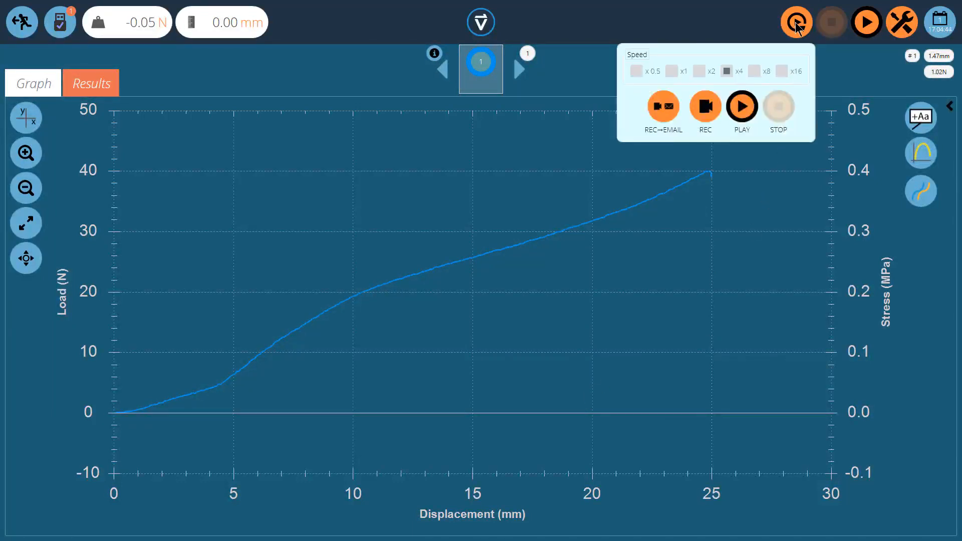
{"action": "left_click", "coordinate": [699, 72]}
{"action": "left_click", "coordinate": [672, 71]}
{"action": "left_click", "coordinate": [672, 71]}
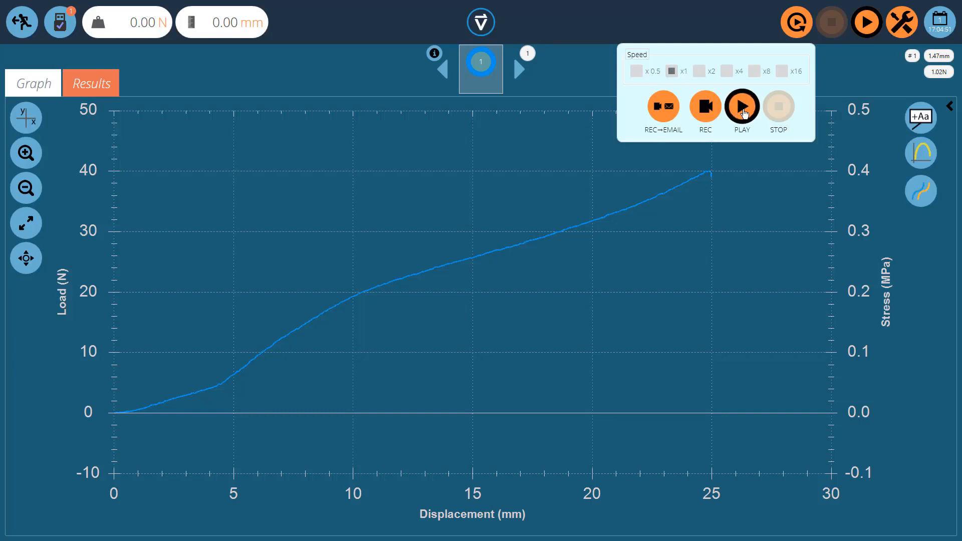
{"action": "left_click", "coordinate": [743, 107]}
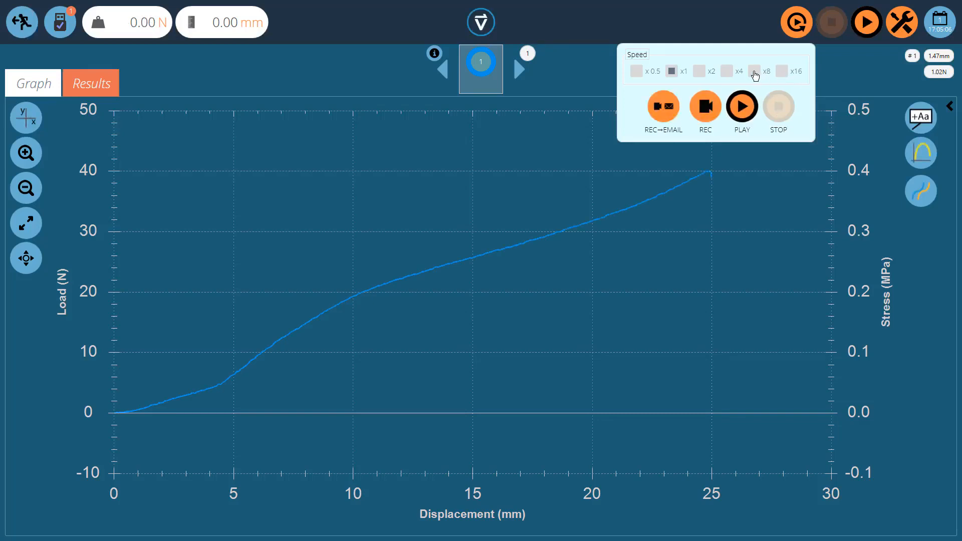
Replay the sample's graph again at the faster x16 and x4 speeds
{"action": "left_click", "coordinate": [782, 72]}
{"action": "left_click", "coordinate": [745, 115]}
{"action": "left_click", "coordinate": [741, 114]}
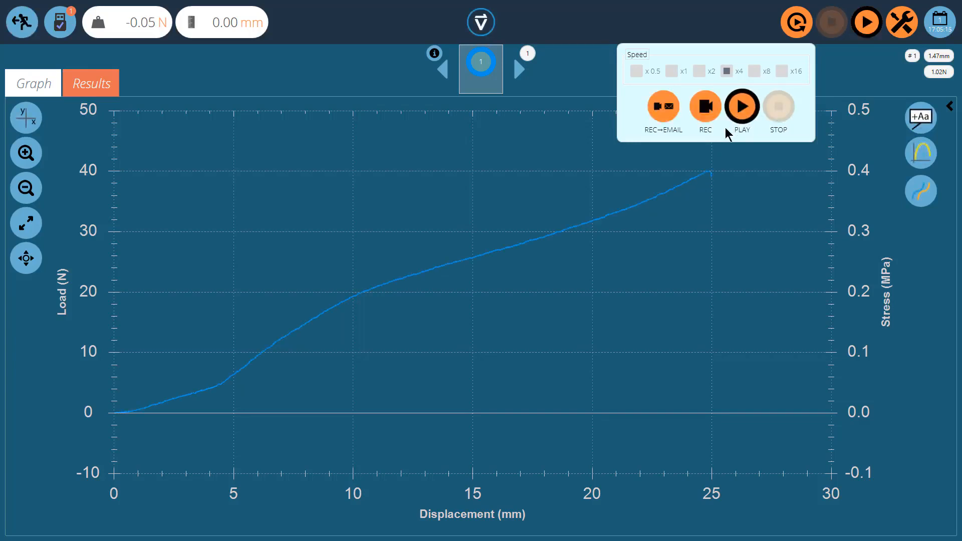
Record the replay at x4 speed and e-mail the exported recording to the recipient's e-mail address
{"action": "left_click", "coordinate": [710, 112]}
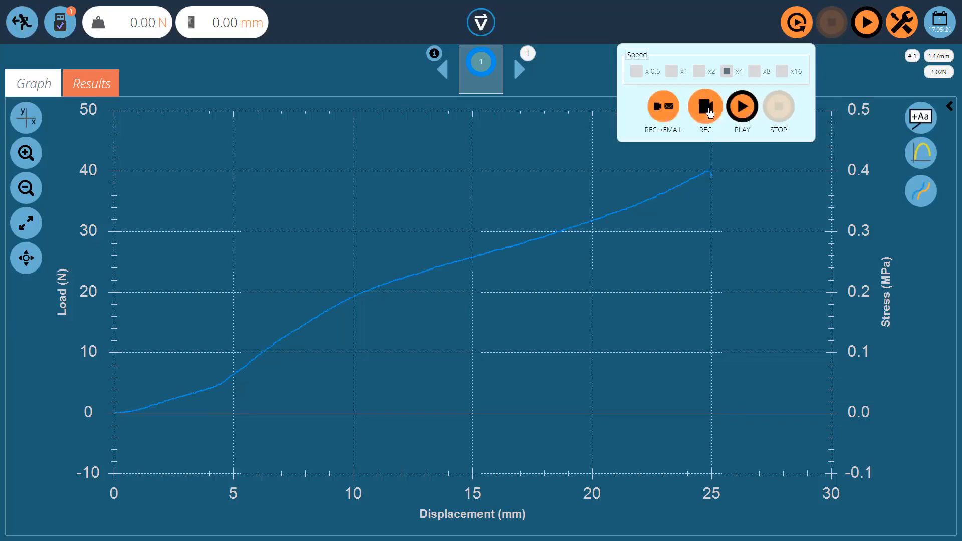
{"action": "left_click", "coordinate": [667, 115]}
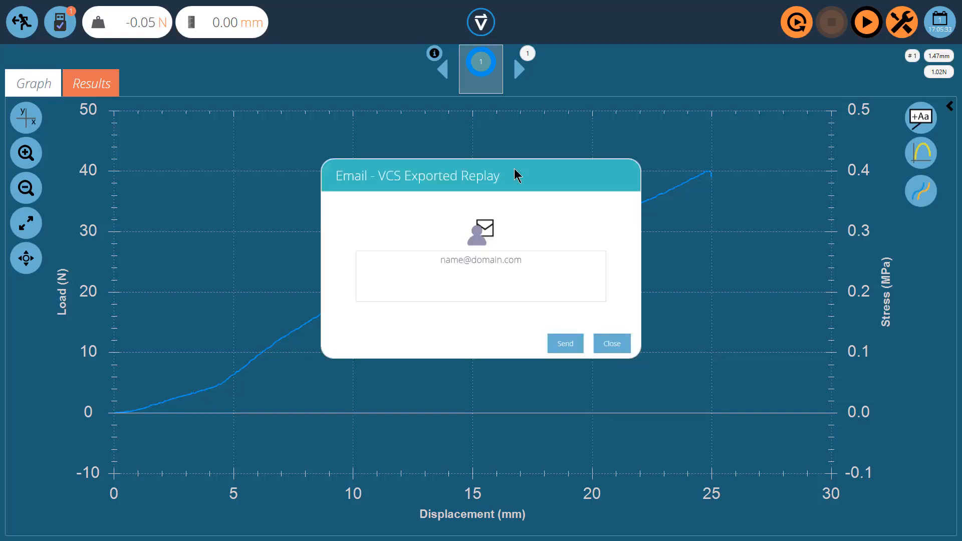
{"action": "left_click", "coordinate": [498, 260]}
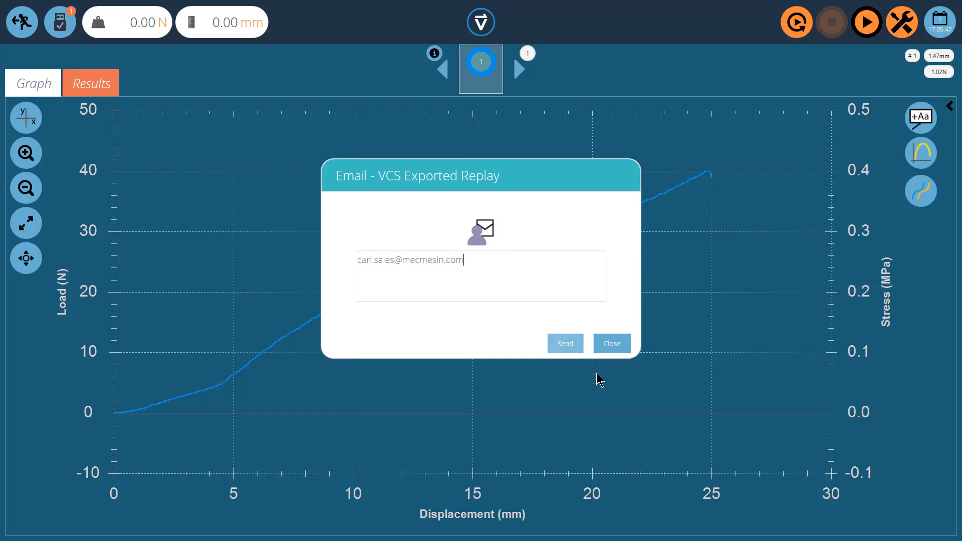
{"action": "left_click", "coordinate": [561, 344]}
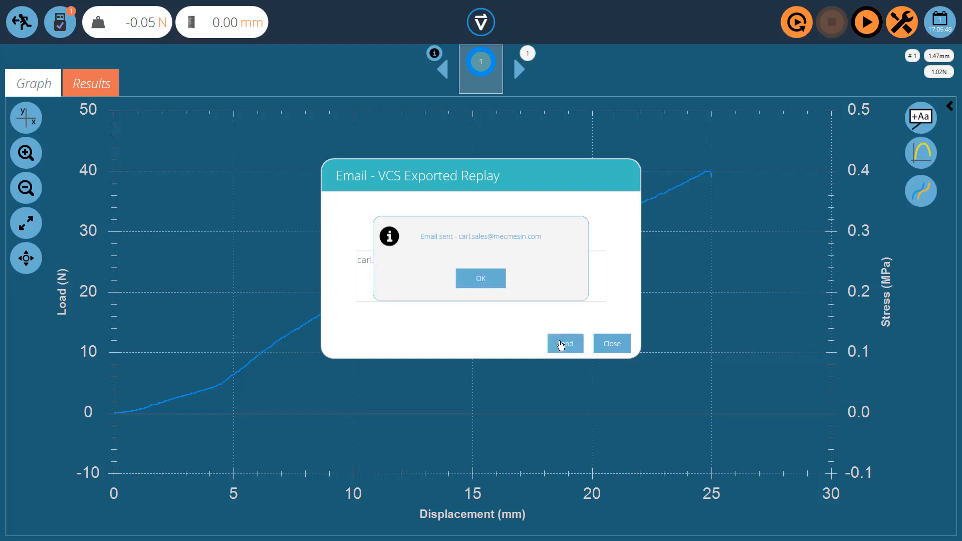
{"action": "left_click", "coordinate": [493, 288]}
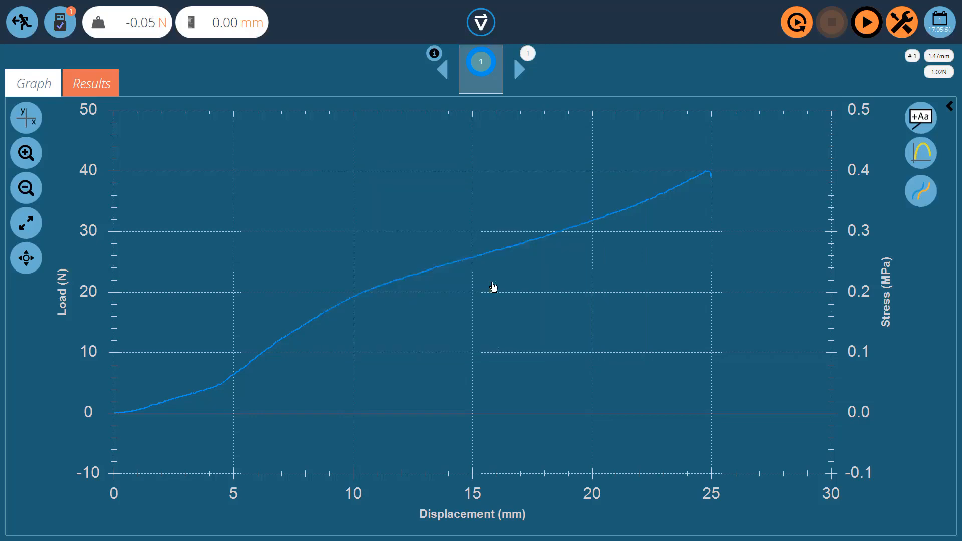
{"action": "left_click", "coordinate": [34, 26]}
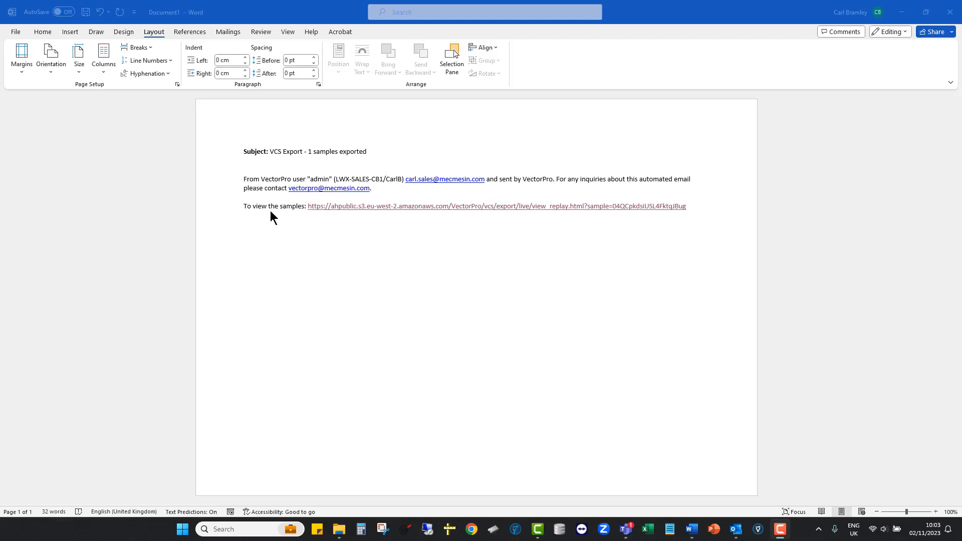
Switch to Word, follow the sample link in the export message and examine the replay page's video, details and specimen sections
{"action": "left_click", "coordinate": [463, 221]}
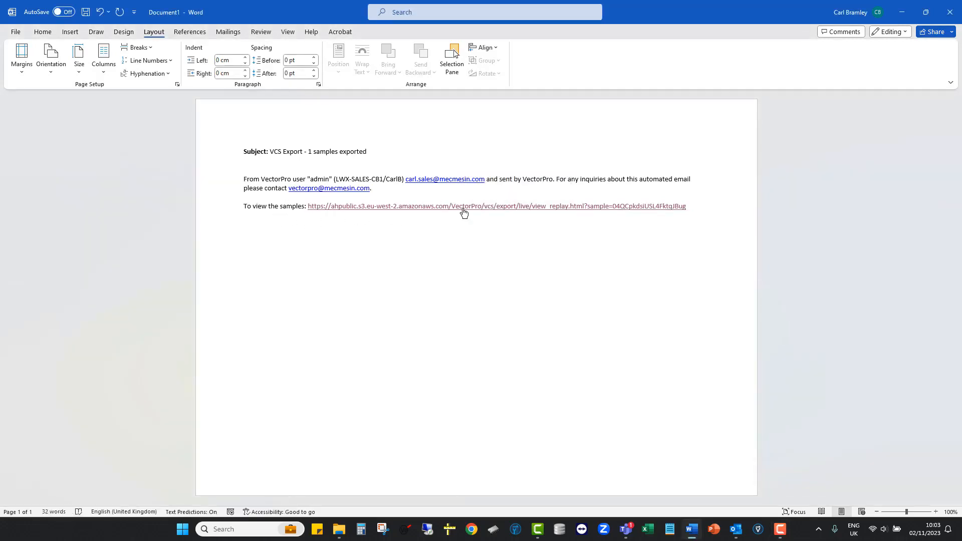
{"action": "left_click", "coordinate": [463, 211], "text": "ctrl"}
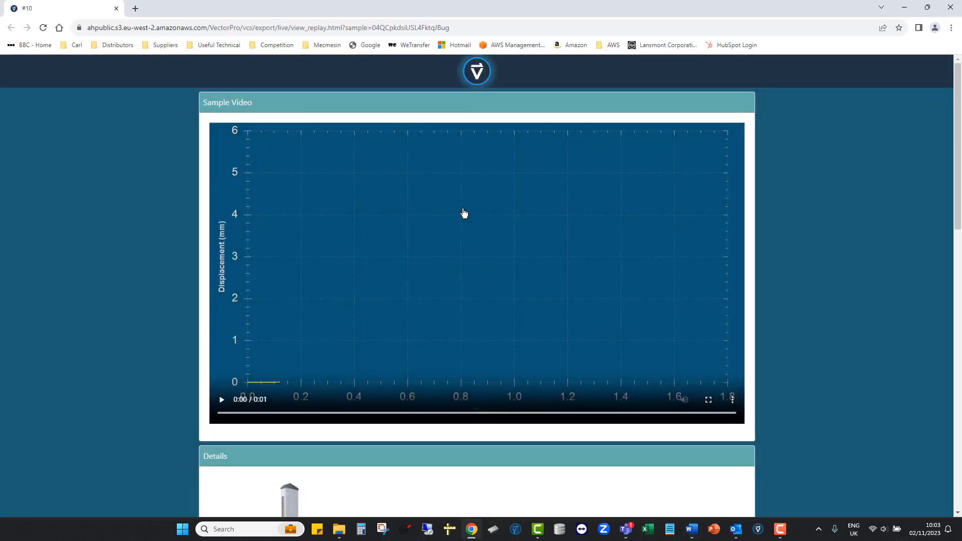
{"action": "scroll", "coordinate": [463, 213], "scroll_direction": "down", "scroll_amount": 10}
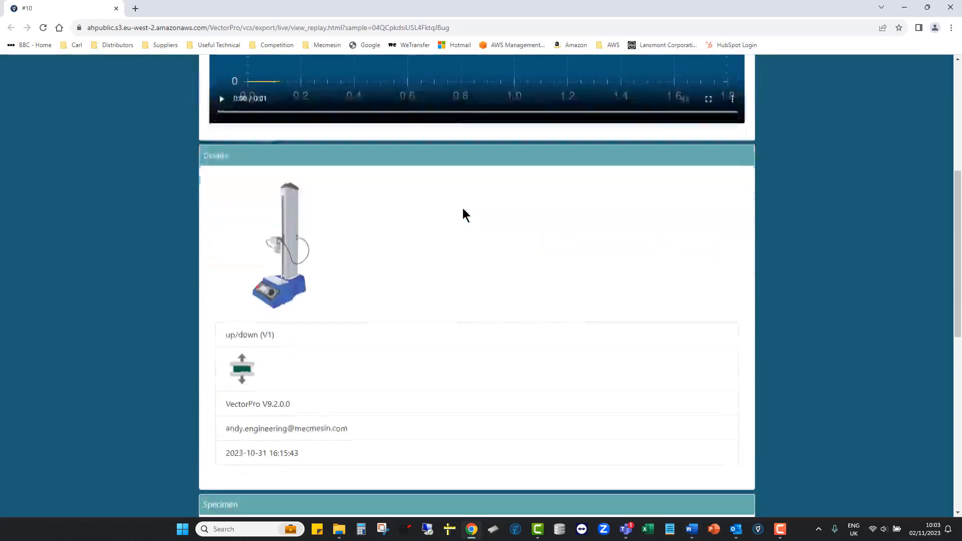
{"action": "scroll", "coordinate": [463, 209], "scroll_direction": "down", "scroll_amount": 5}
{"action": "scroll", "coordinate": [463, 209], "scroll_direction": "up", "scroll_amount": 10}
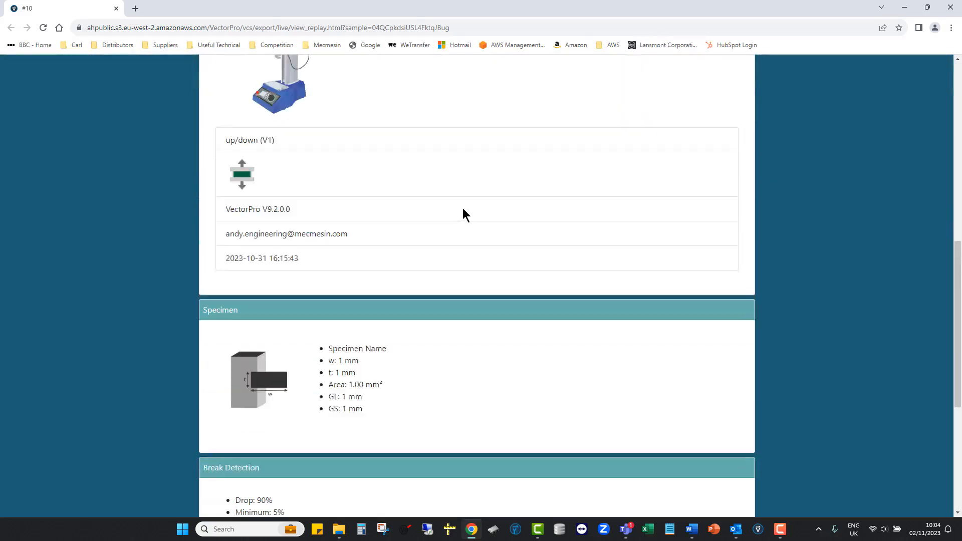
{"action": "scroll", "coordinate": [462, 208], "scroll_direction": "up", "scroll_amount": 5}
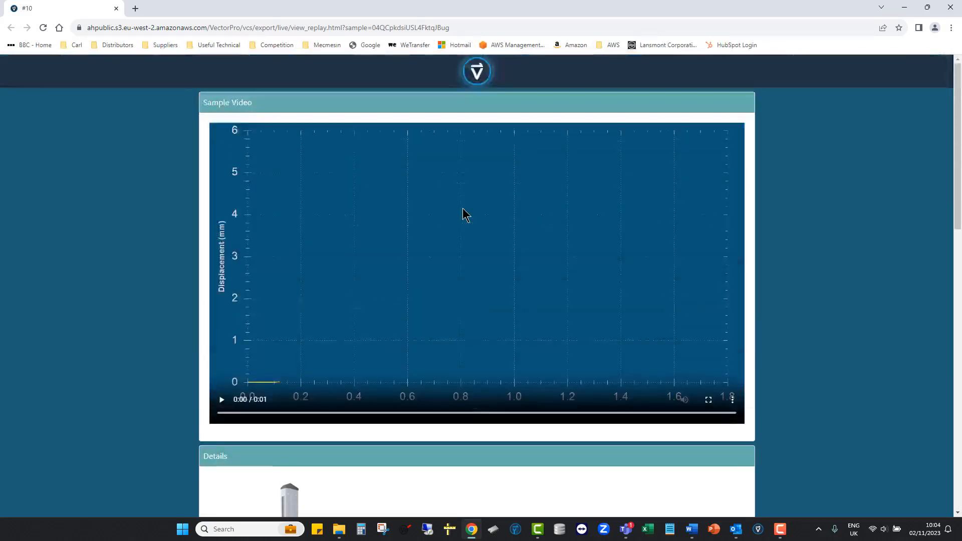
Check the download options on the replay page, close them, and play the sample video twice
{"action": "left_click", "coordinate": [475, 73]}
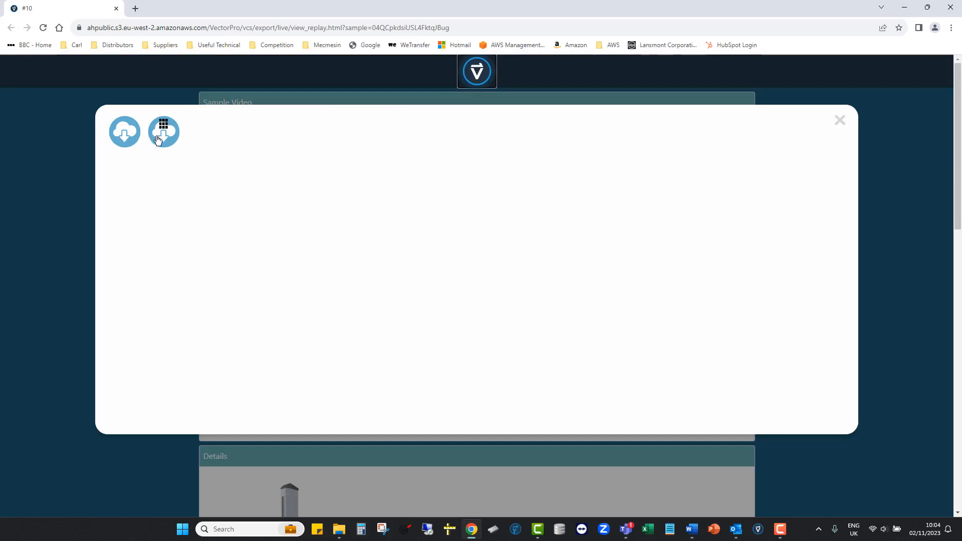
{"action": "left_click", "coordinate": [839, 121]}
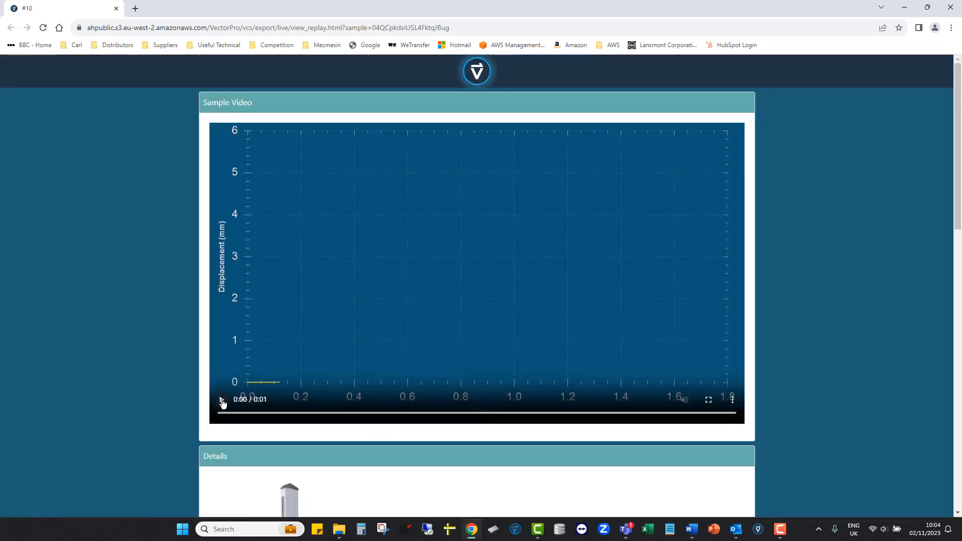
{"action": "left_click", "coordinate": [222, 401]}
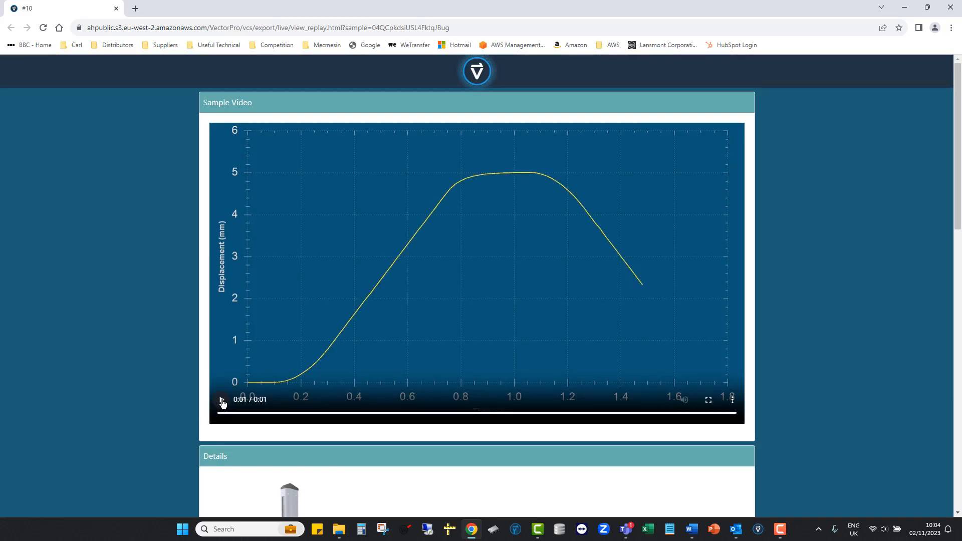
{"action": "left_click", "coordinate": [223, 403]}
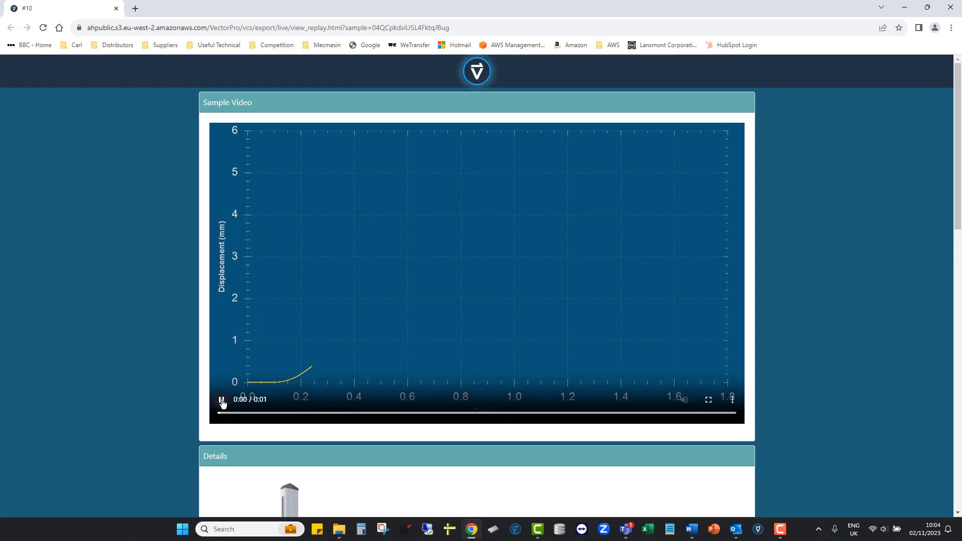